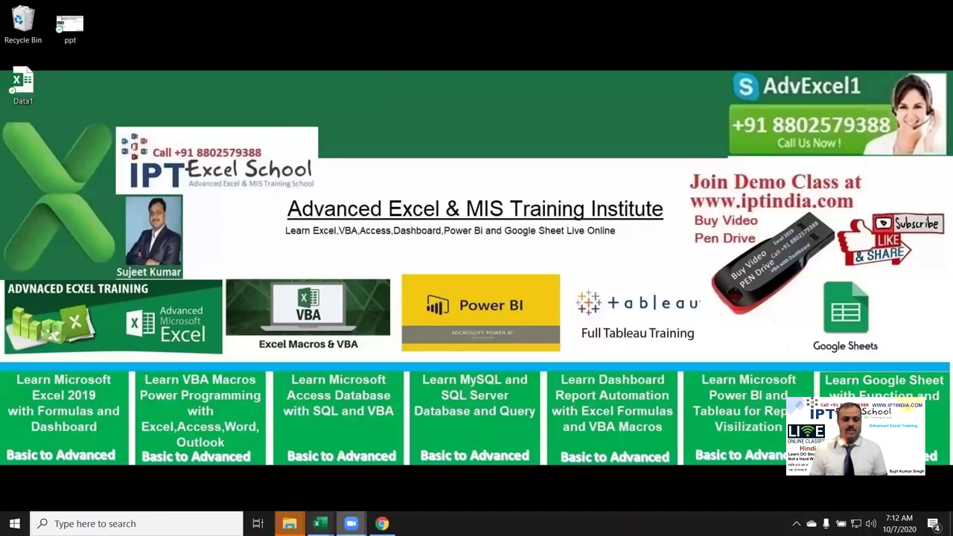
Step: Bring Book1 forward, switch to Sheet2 and remove the Name, Roll and Marks headers
{"action": "mouse_move", "coordinate": [320, 524]}
{"action": "left_click", "coordinate": [311, 485]}
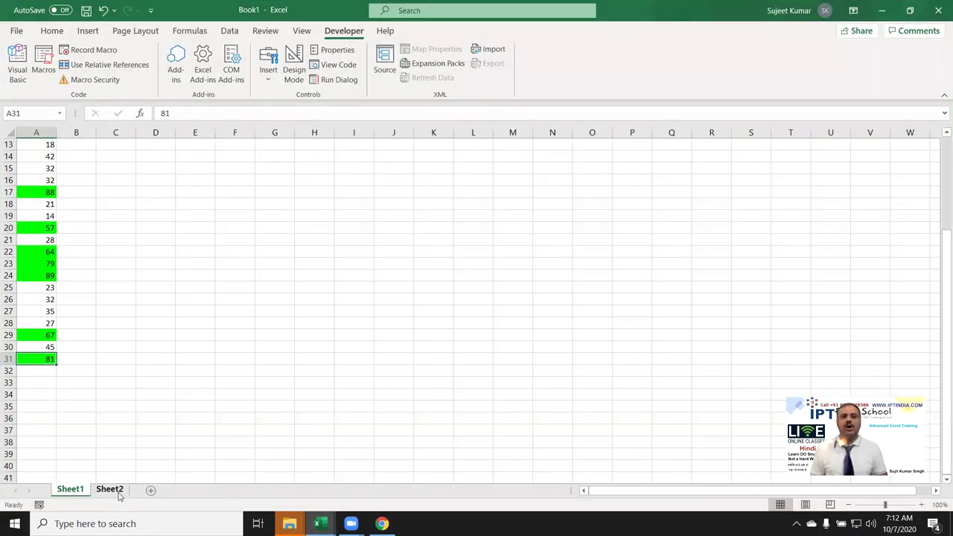
{"action": "left_click", "coordinate": [116, 492]}
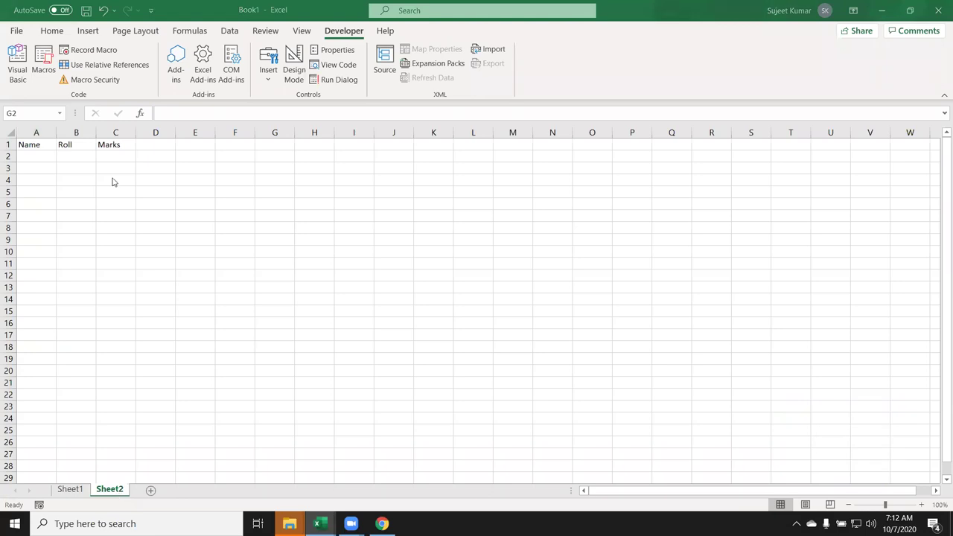
{"action": "key", "text": "ctrl+z"}
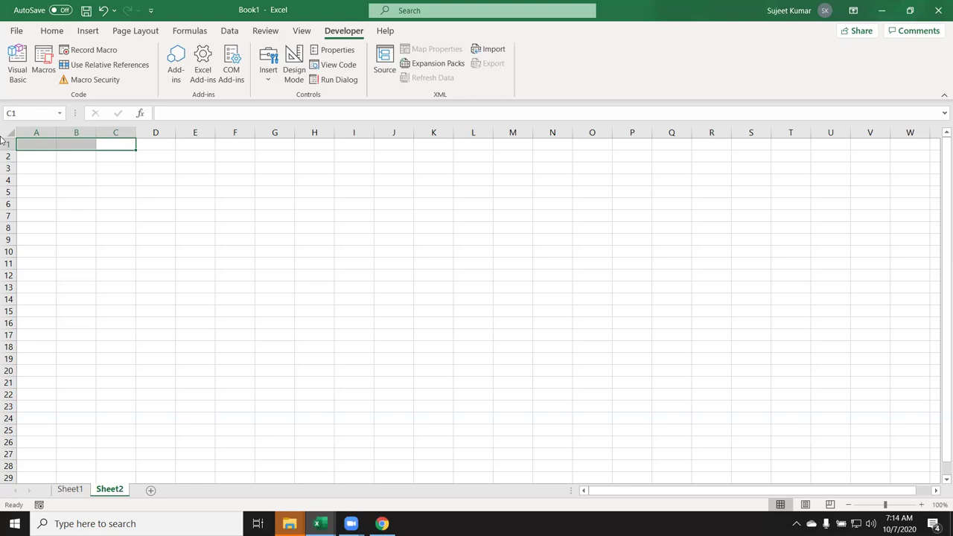
Step: Move to C2 and enter the heading 'Data Storage'
{"action": "key", "text": "Left"}
{"action": "key", "text": "Right"}
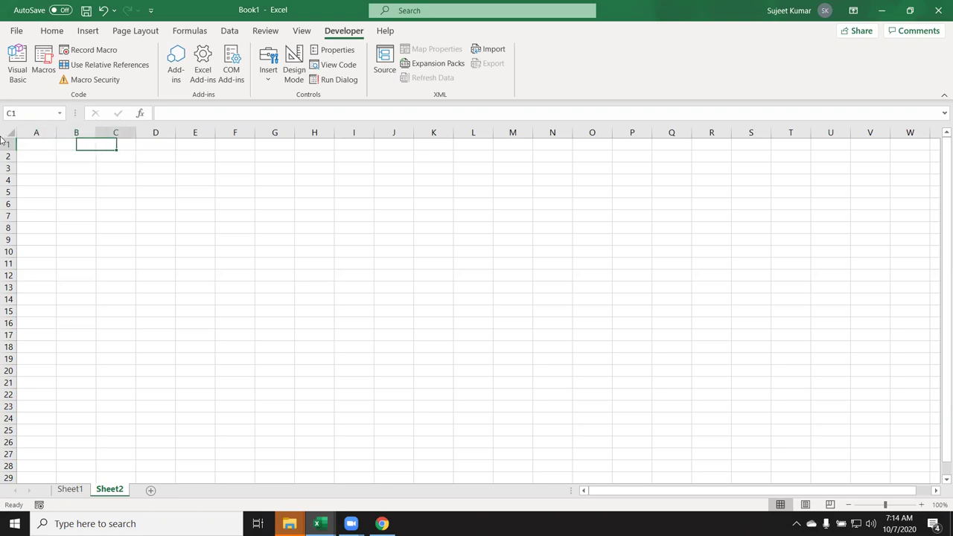
{"action": "key", "text": "Down"}
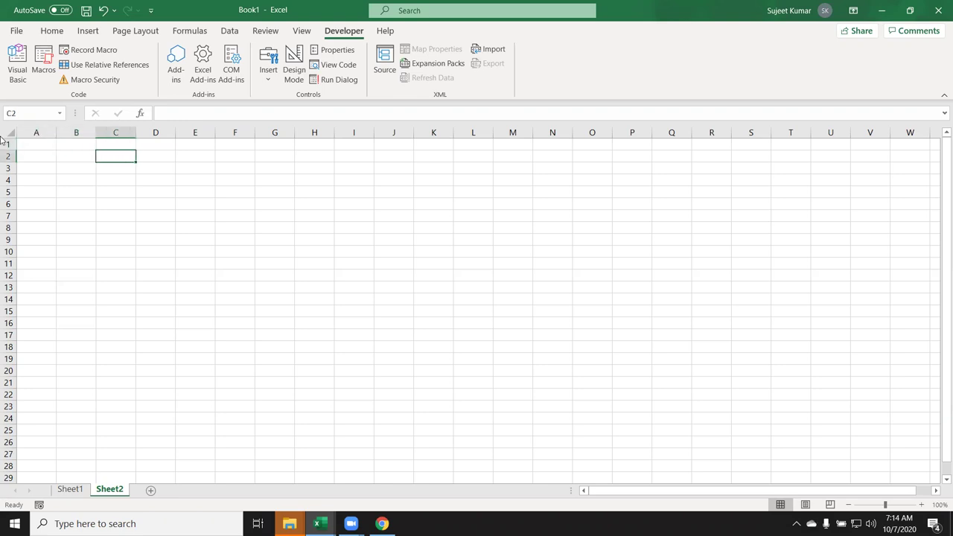
{"action": "type", "text": "D"}
{"action": "type", "text": "ata"}
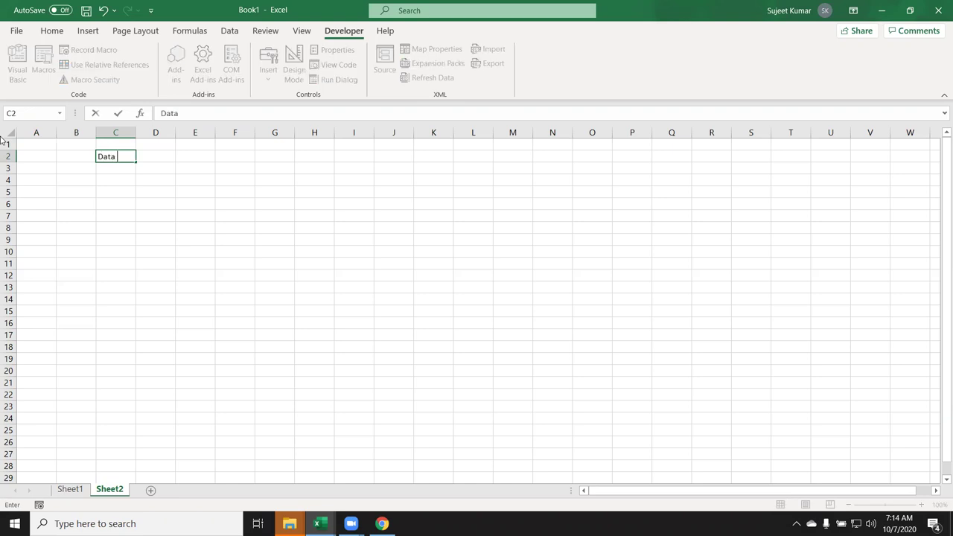
{"action": "type", "text": " Storage"}
{"action": "key", "text": "Return"}
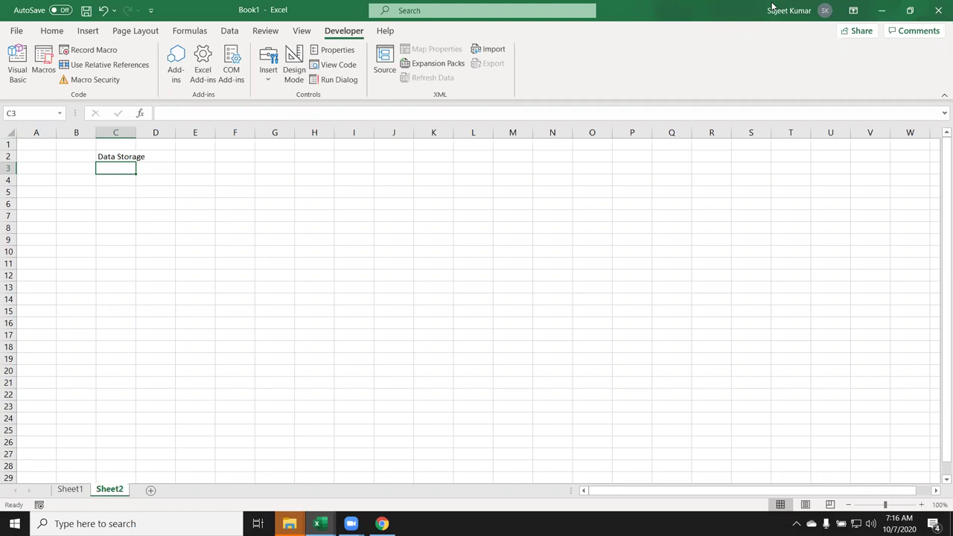
Step: Toggle the VBA editor open and closed, then reselect the 'Data Storage' cell C2
{"action": "key", "text": "alt+F11"}
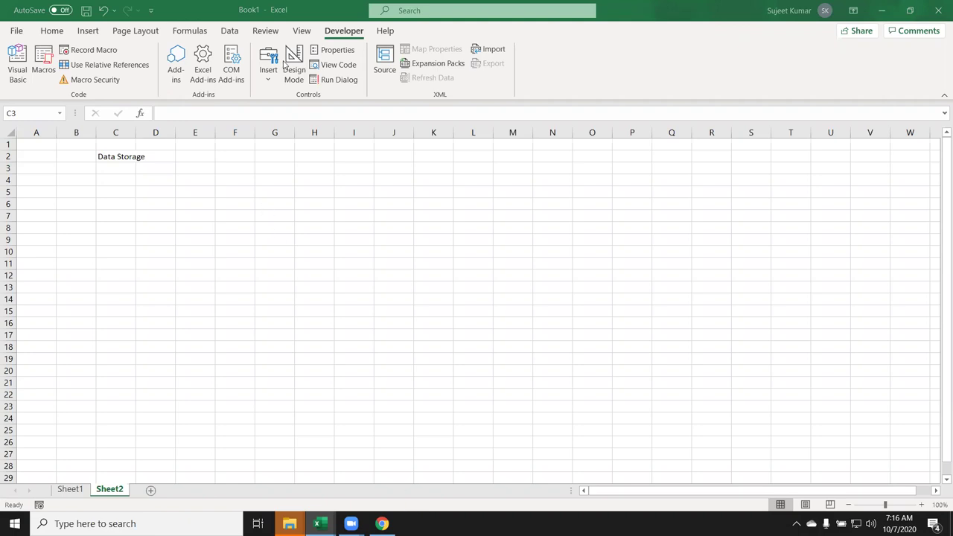
{"action": "key", "text": "Up"}
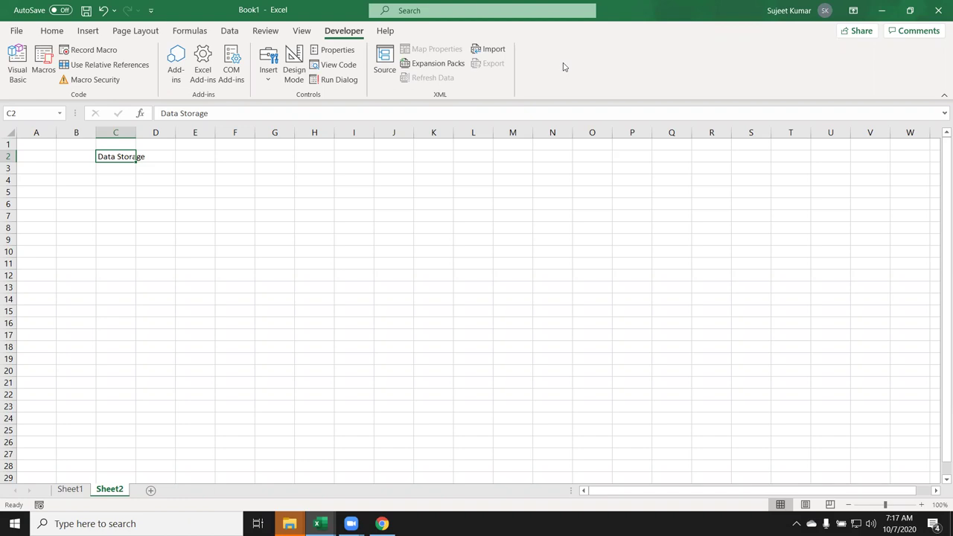
{"action": "key", "text": "alt+F11"}
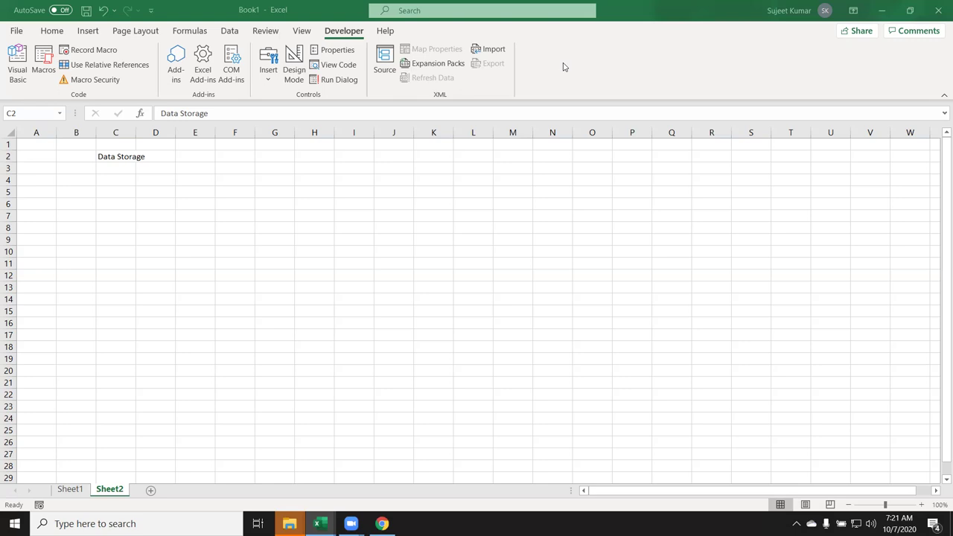
{"action": "left_click", "coordinate": [128, 159]}
Step: Enter 'Calculation' in cell C3 beneath the Data Storage heading
{"action": "left_click", "coordinate": [109, 168]}
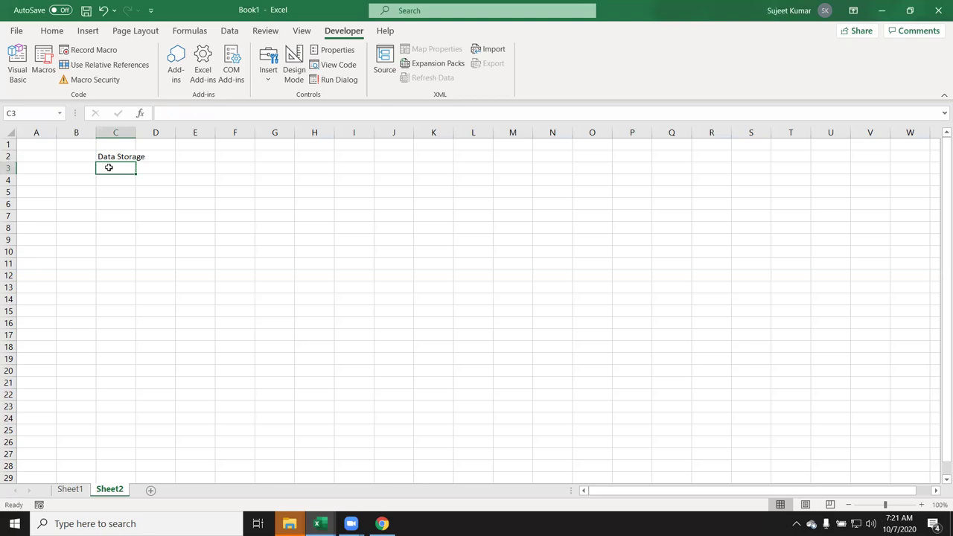
{"action": "type", "text": "Ca"}
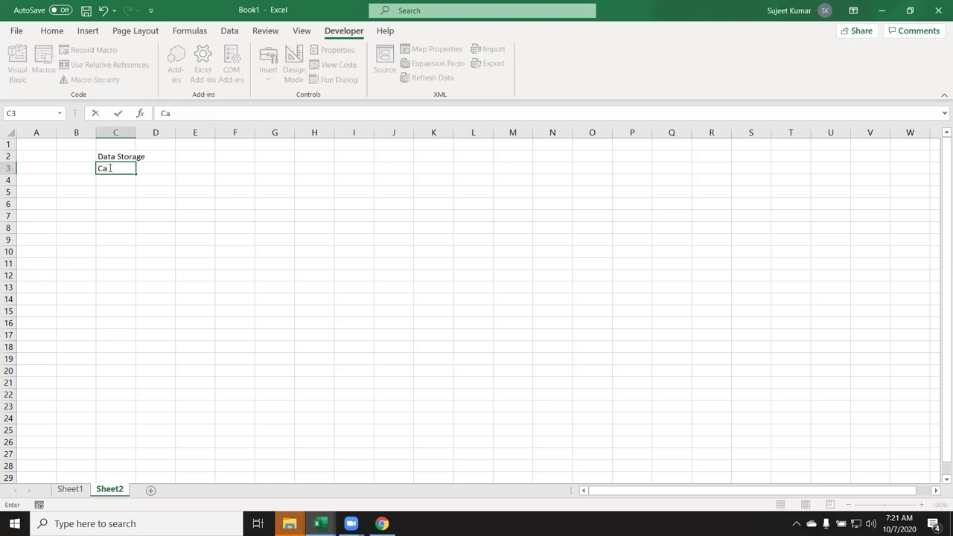
{"action": "type", "text": "lculation"}
{"action": "key", "text": "Return"}
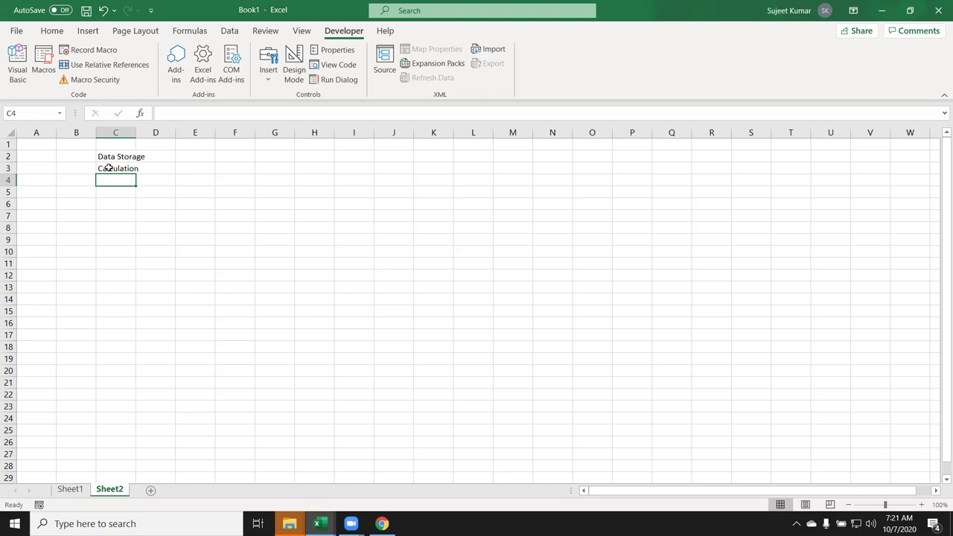
Step: Add the headers Q1 in F3 and Q2 in G3
{"action": "left_click", "coordinate": [240, 133]}
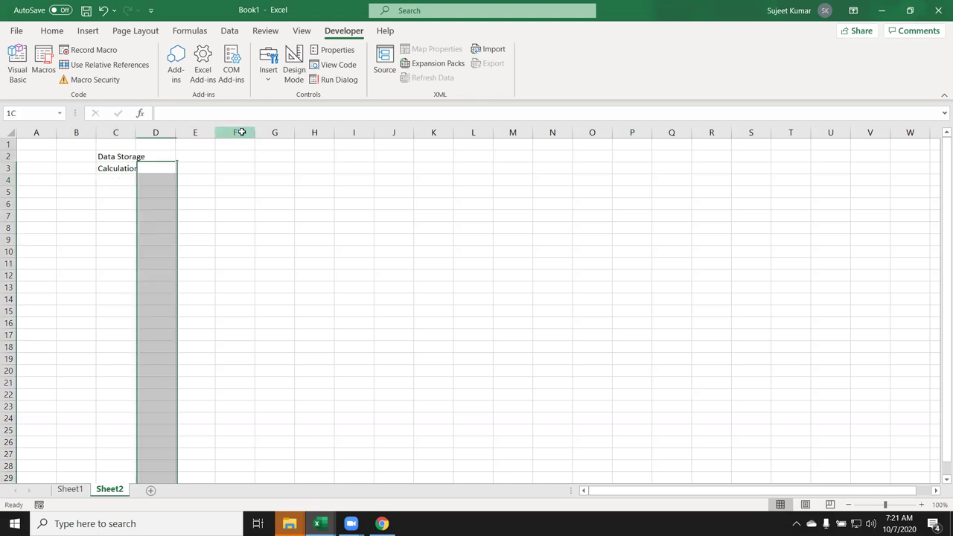
{"action": "left_click", "coordinate": [277, 132]}
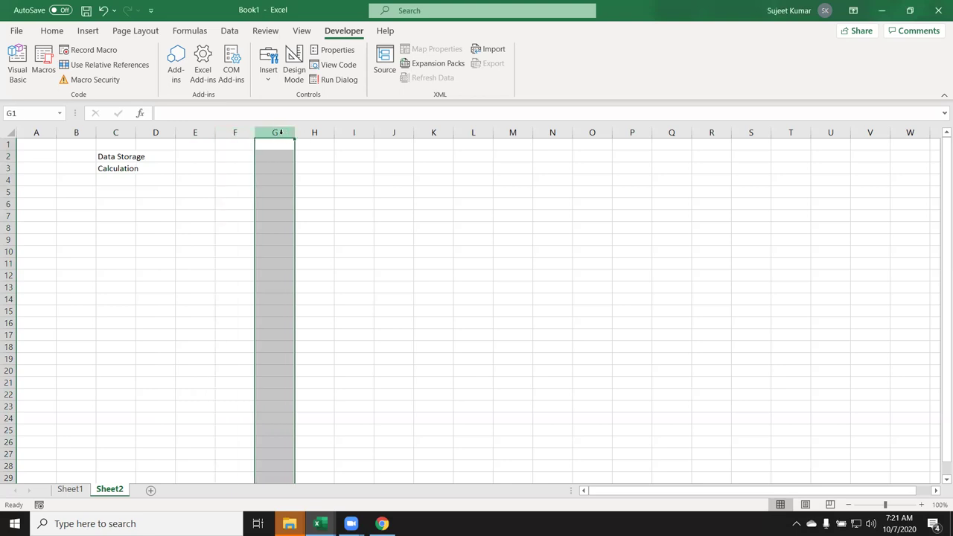
{"action": "left_click", "coordinate": [195, 165]}
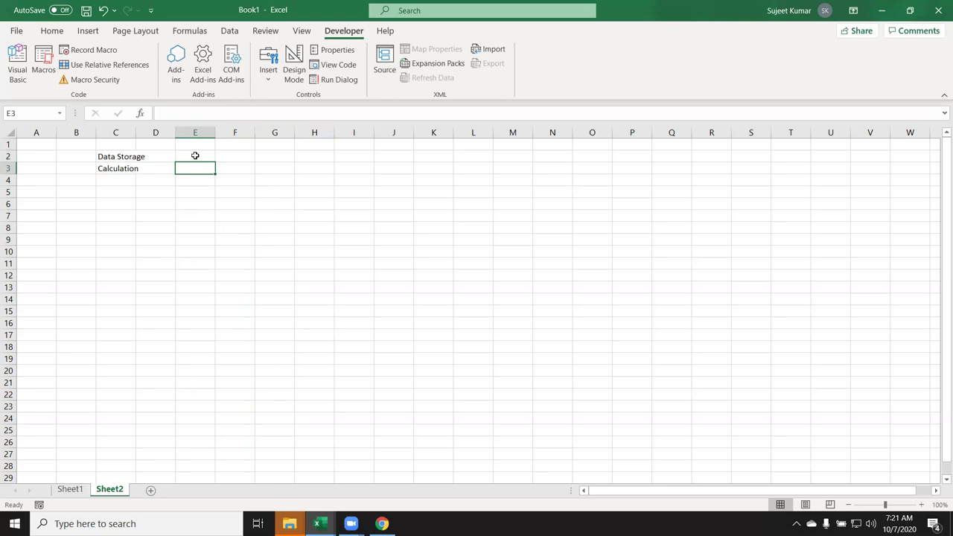
{"action": "key", "text": "Right"}
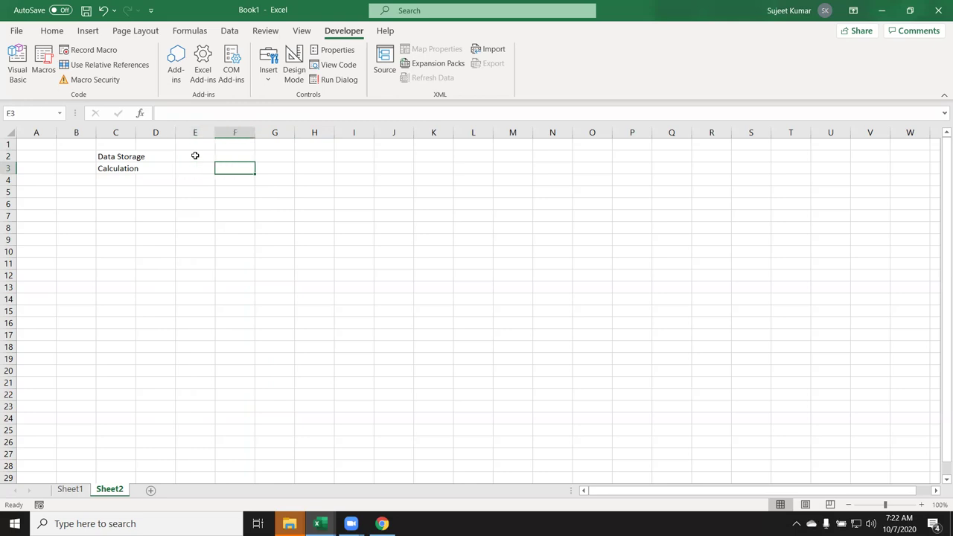
{"action": "type", "text": "Q1"}
{"action": "key", "text": "Tab"}
{"action": "type", "text": "Q2"}
{"action": "key", "text": "Return"}
Step: Enter the values 50 in F4 and 60 in G4
{"action": "key", "text": "Left"}
{"action": "type", "text": "50"}
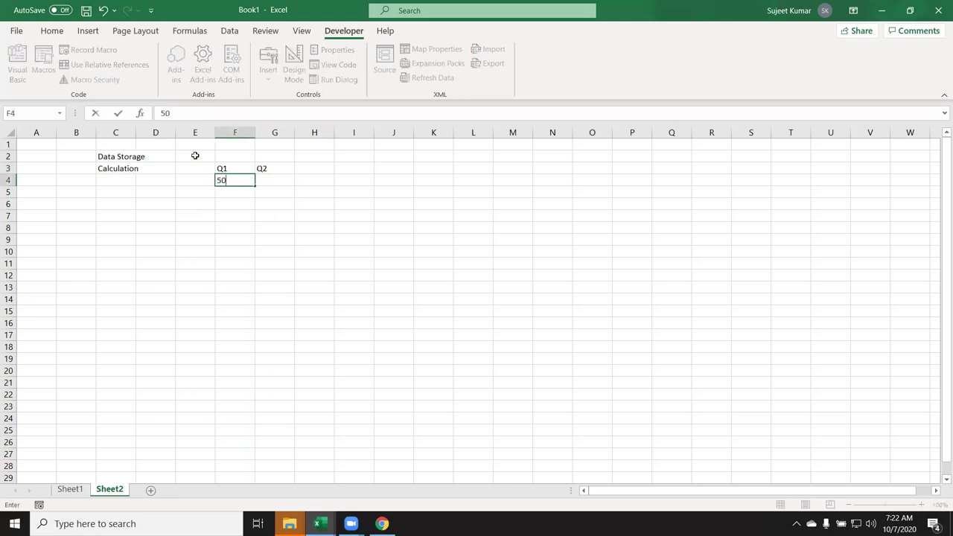
{"action": "key", "text": "Tab"}
{"action": "type", "text": "60"}
{"action": "key", "text": "Tab"}
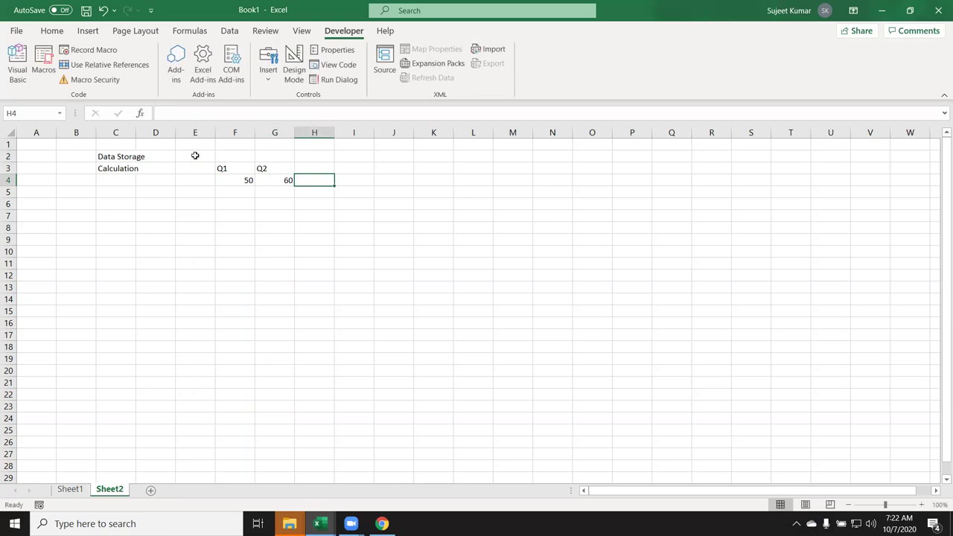
Step: Enter the growth formula =(G4-F4)/F4 in H4, giving 0.2
{"action": "type", "text": "="}
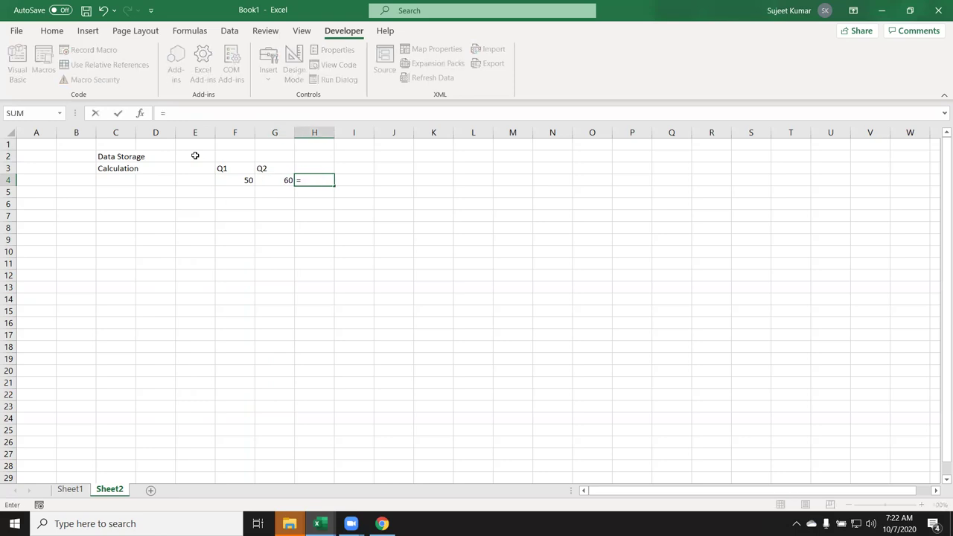
{"action": "type", "text": "("}
{"action": "key", "text": "Left"}
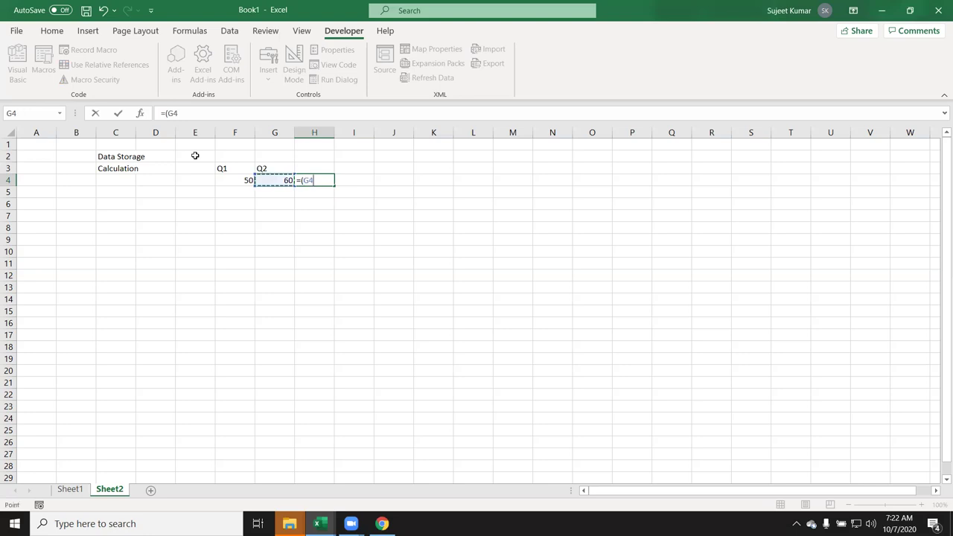
{"action": "type", "text": "-"}
{"action": "key", "text": "Left"}
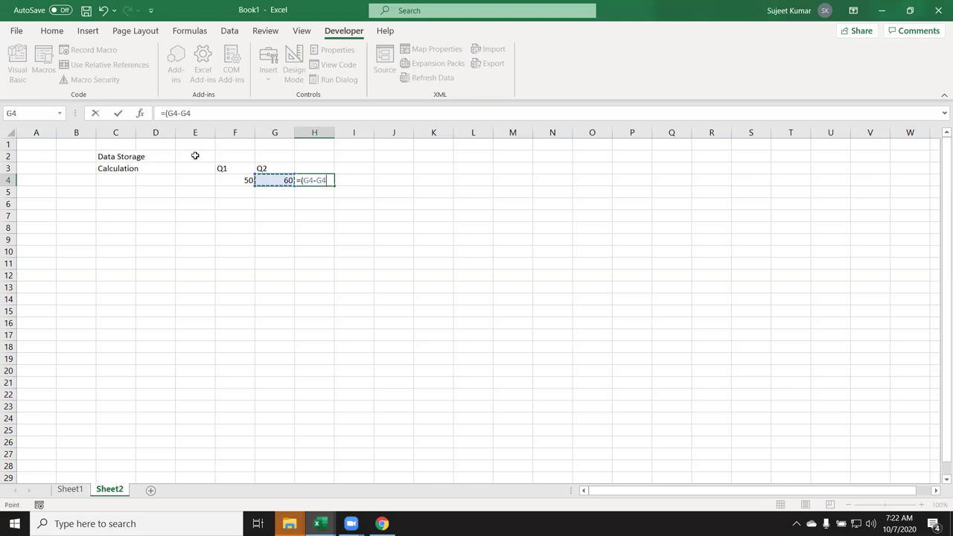
{"action": "key", "text": "Left"}
{"action": "type", "text": ")/"}
{"action": "key", "text": "Left"}
{"action": "key", "text": "Left"}
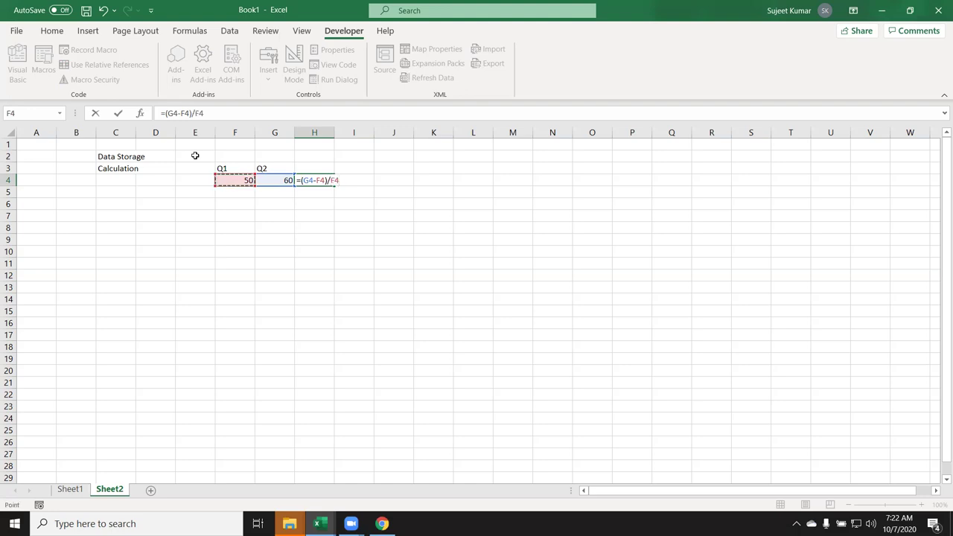
{"action": "key", "text": "Return"}
{"action": "key", "text": "Up"}
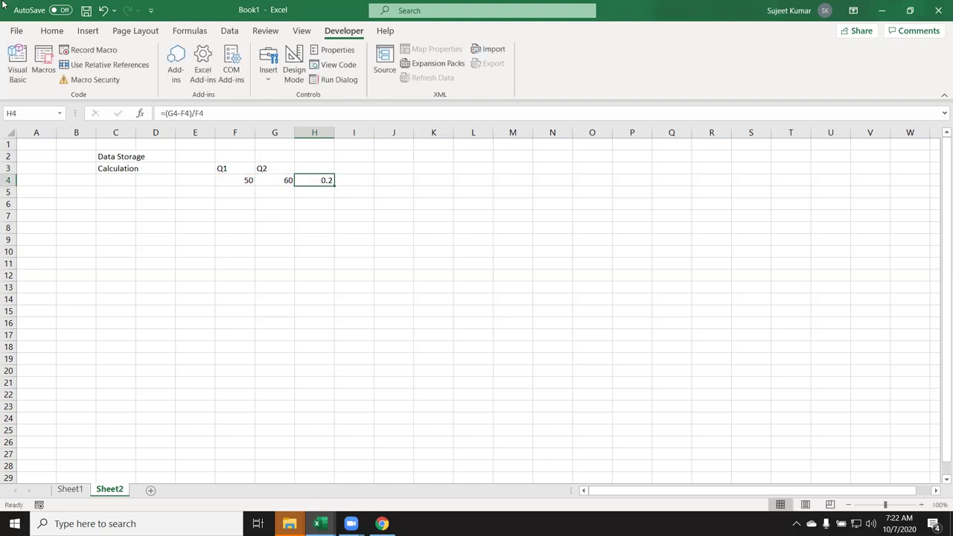
Step: Apply Percent Style to H4 so it shows 20%, then confirm the formula is unchanged
{"action": "left_click", "coordinate": [47, 31]}
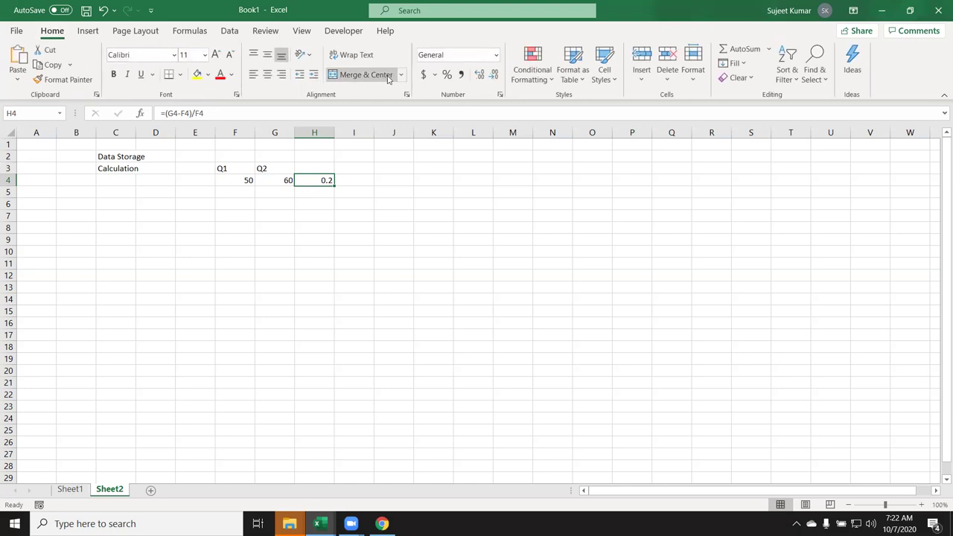
{"action": "left_click", "coordinate": [448, 75]}
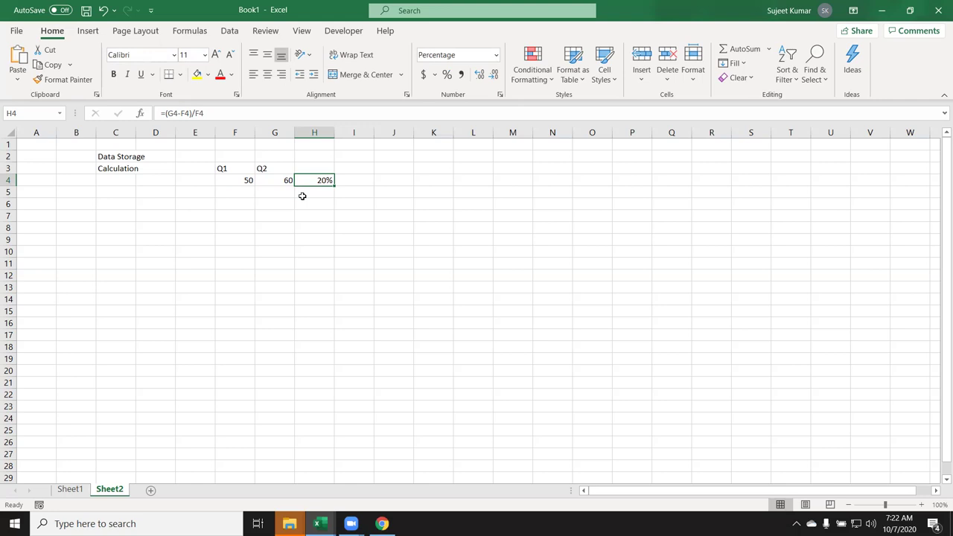
{"action": "key", "text": "F2"}
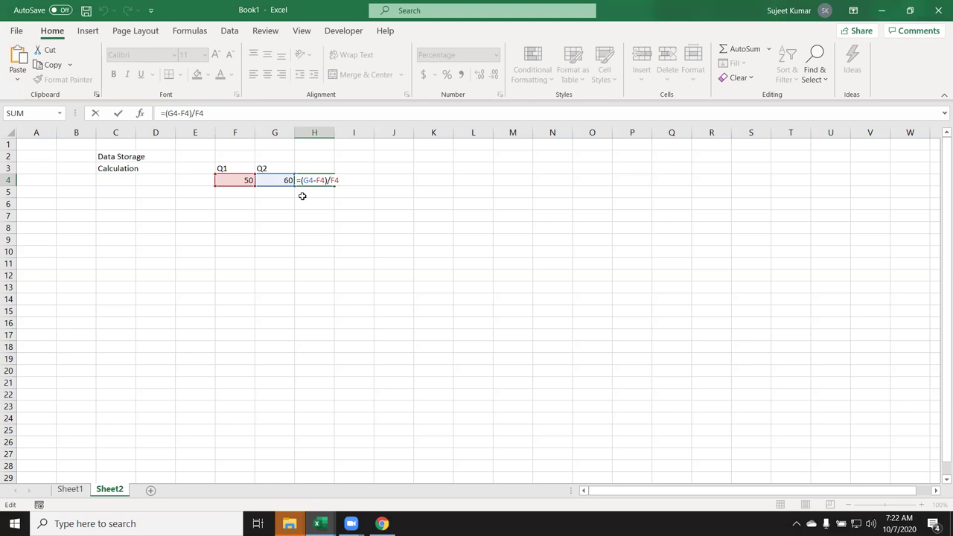
{"action": "key", "text": "ctrl+Return"}
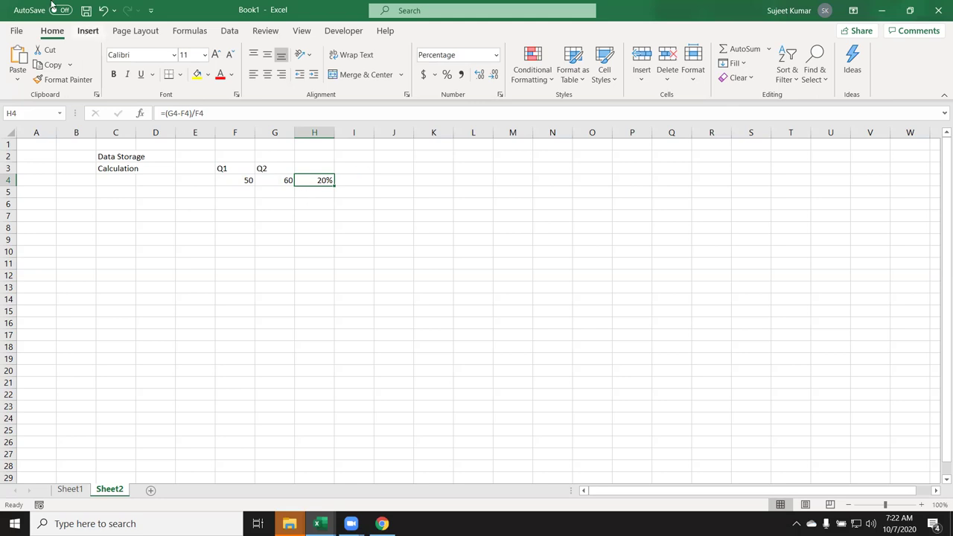
{"action": "left_click", "coordinate": [190, 30]}
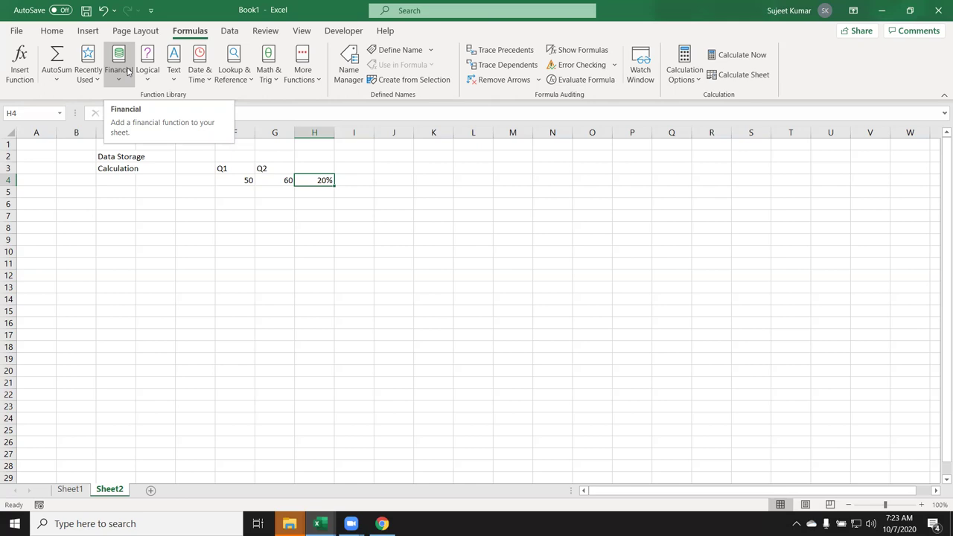
Step: Enter 'Analysis' in C4, then go to the File start screen with recent workbooks
{"action": "key", "text": "Left"}
{"action": "key", "text": "Left"}
{"action": "key", "text": "Left"}
{"action": "key", "text": "Left"}
{"action": "key", "text": "Left"}
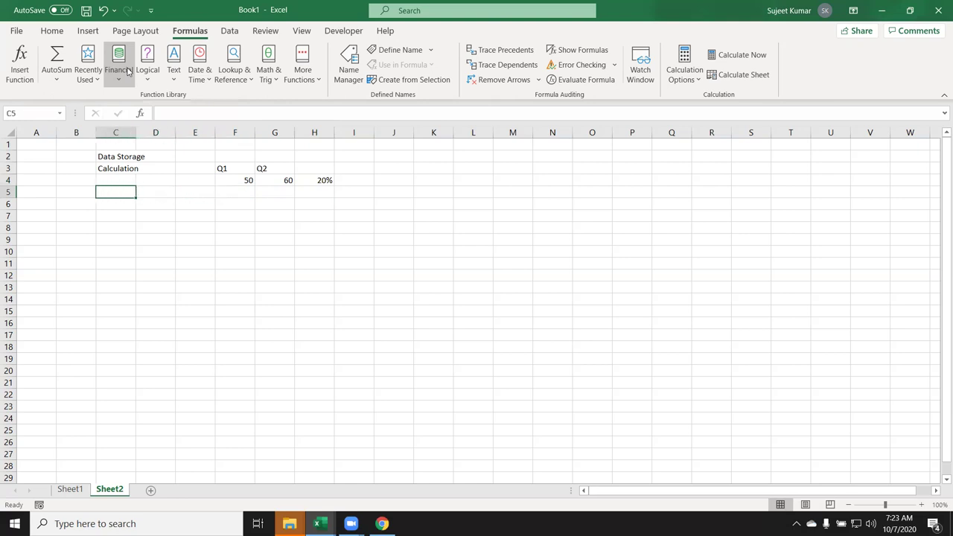
{"action": "type", "text": "Ana"}
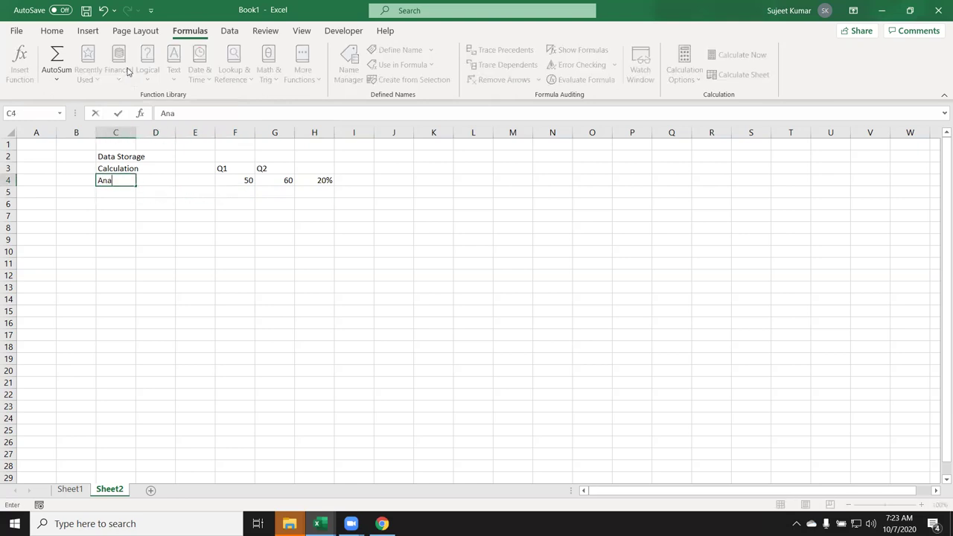
{"action": "type", "text": "lysis"}
{"action": "key", "text": "Return"}
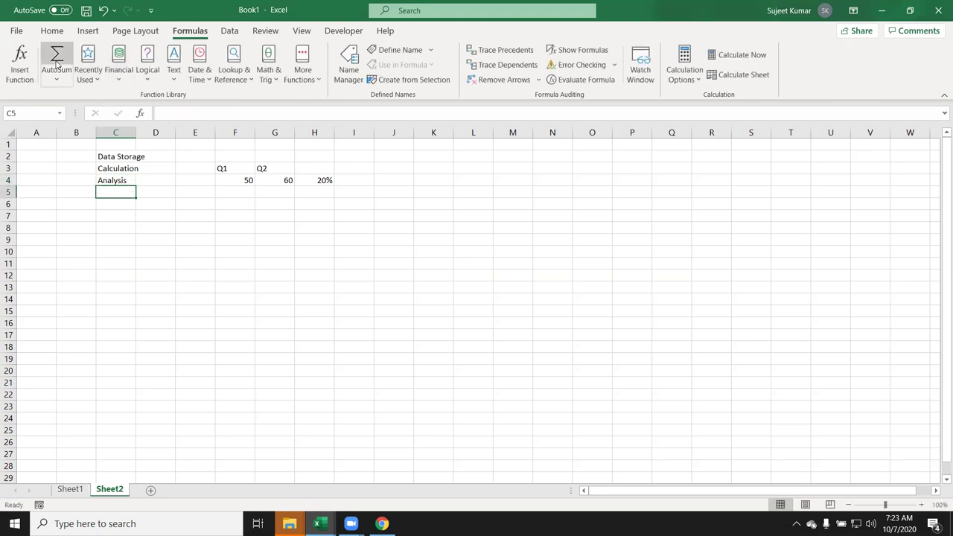
{"action": "left_click", "coordinate": [18, 37]}
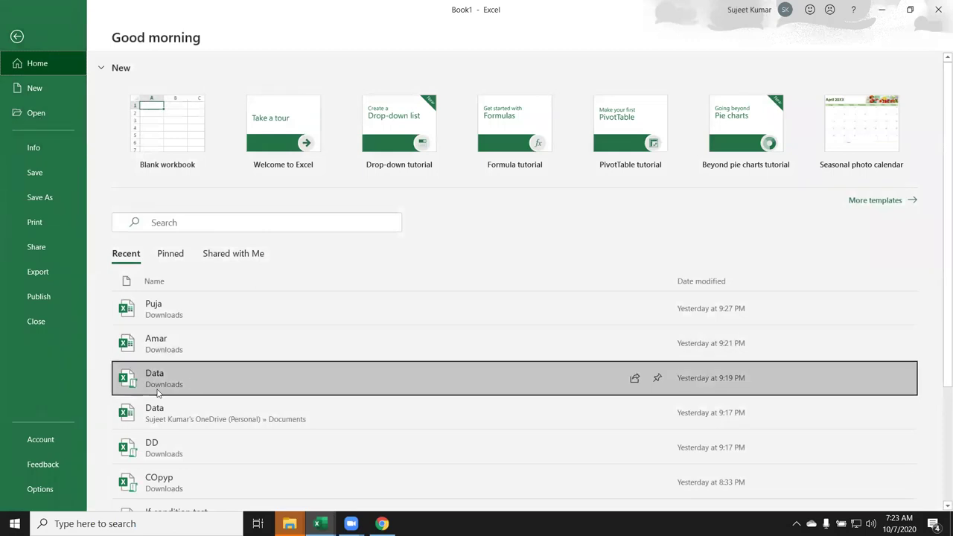
Step: Open the recent Data workbook and browse its City, Area and Qty columns before returning to A1
{"action": "left_click", "coordinate": [215, 377]}
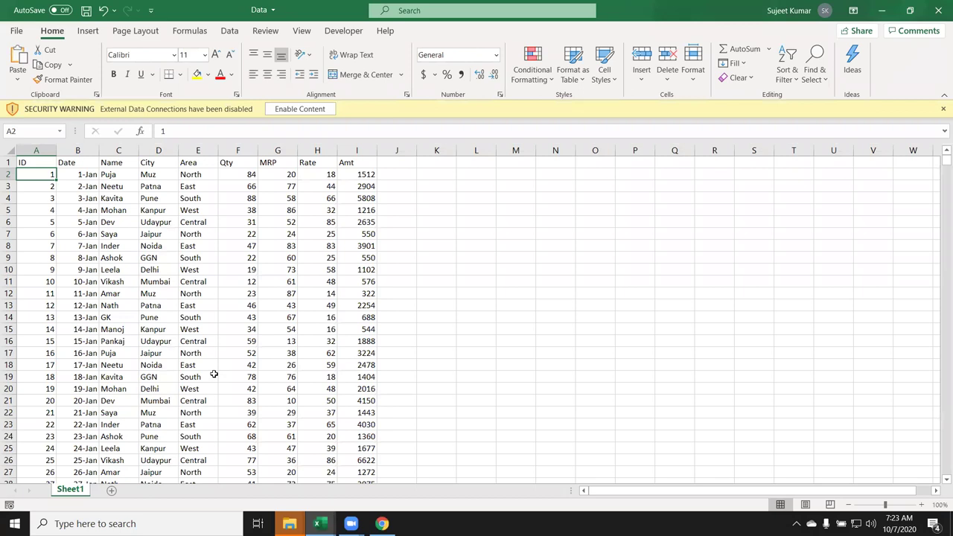
{"action": "key", "text": "Up"}
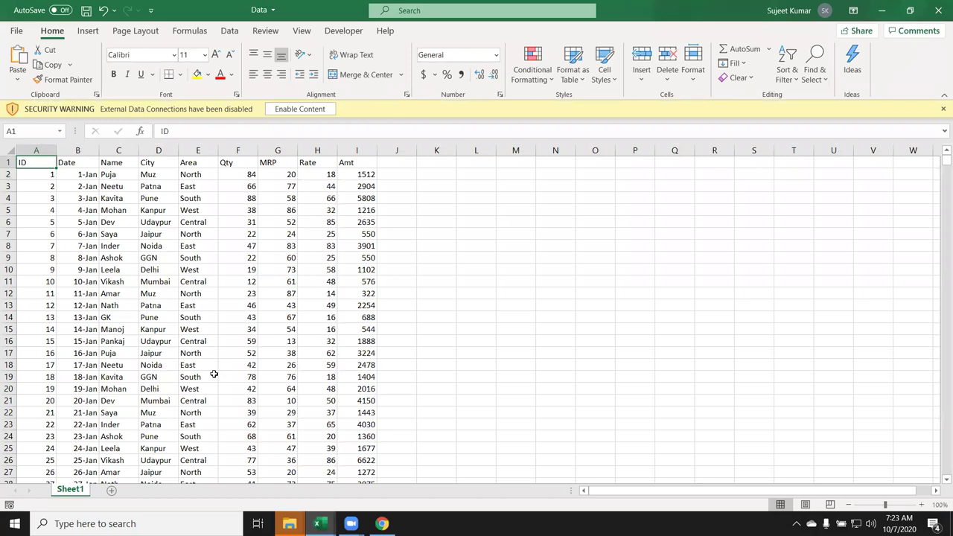
{"action": "key", "text": "Right"}
{"action": "key", "text": "Right"}
{"action": "key", "text": "Down"}
{"action": "key", "text": "Right"}
{"action": "key", "text": "Down"}
{"action": "key", "text": "Up"}
{"action": "key", "text": "Down"}
{"action": "key", "text": "Up"}
{"action": "key", "text": "Down"}
{"action": "key", "text": "Right"}
{"action": "key", "text": "Down"}
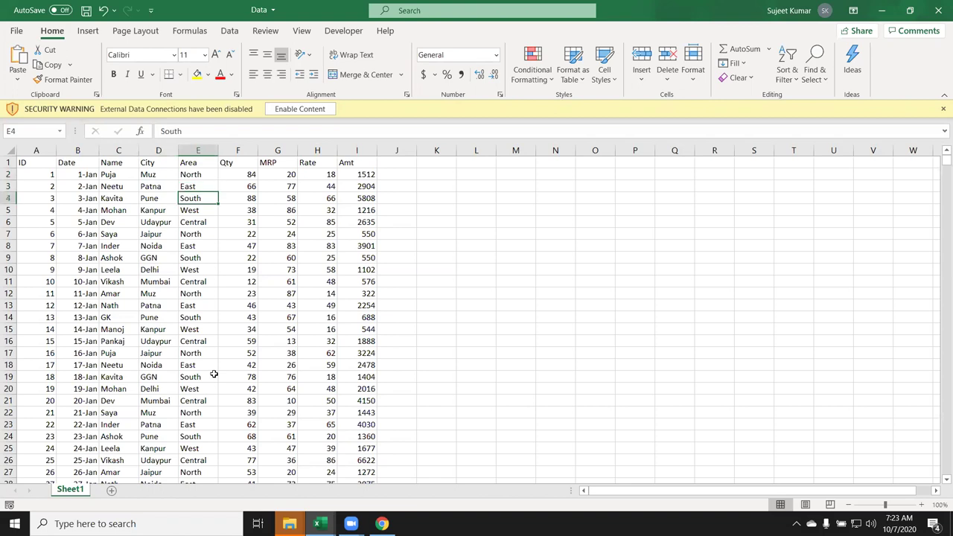
{"action": "key", "text": "Right"}
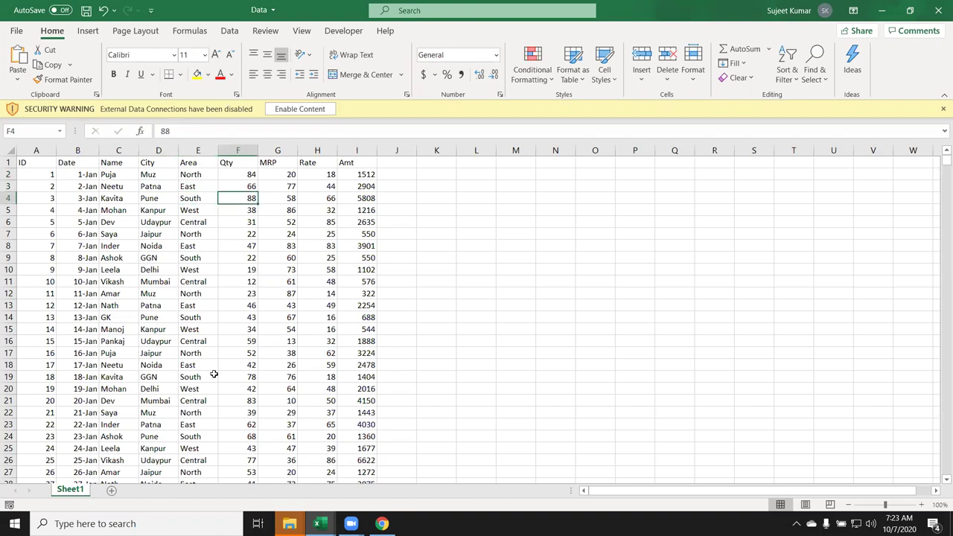
{"action": "key", "text": "Up"}
{"action": "key", "text": "Up"}
{"action": "key", "text": "Up"}
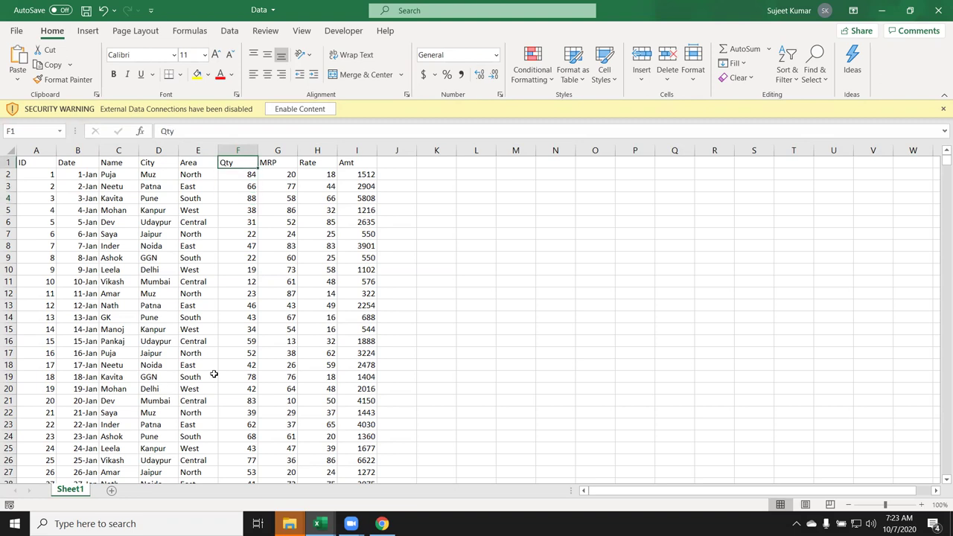
{"action": "key", "text": "Home"}
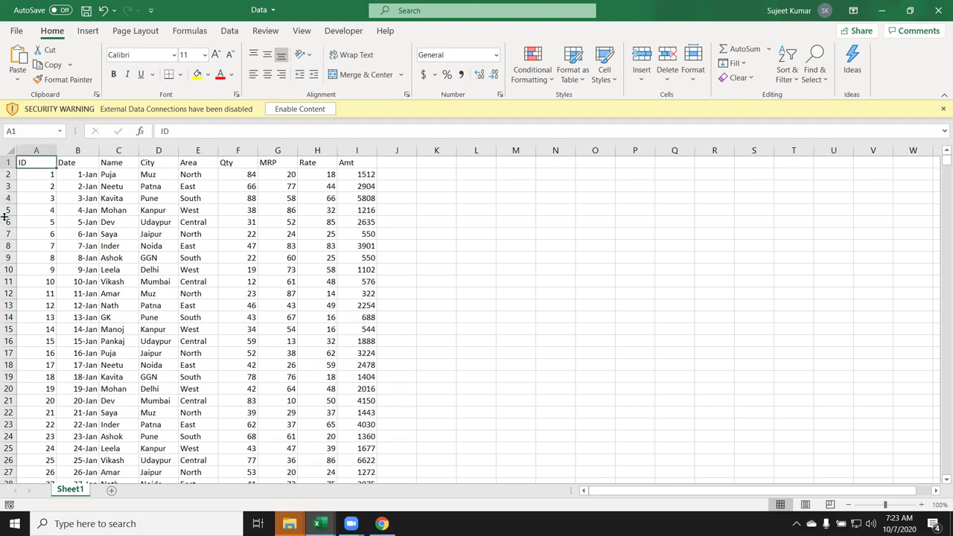
Step: Insert a PivotTable from the data on a new worksheet
{"action": "left_click", "coordinate": [88, 31]}
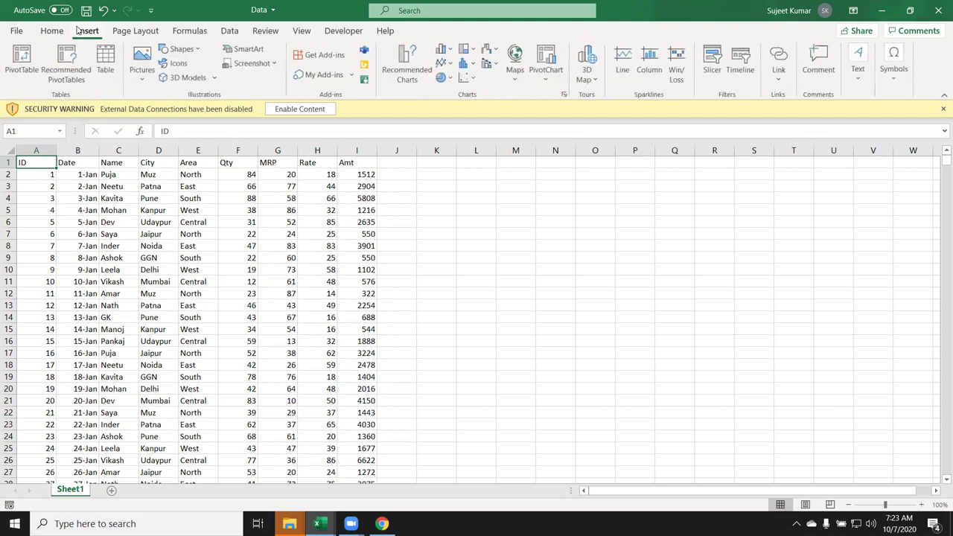
{"action": "left_click", "coordinate": [26, 64]}
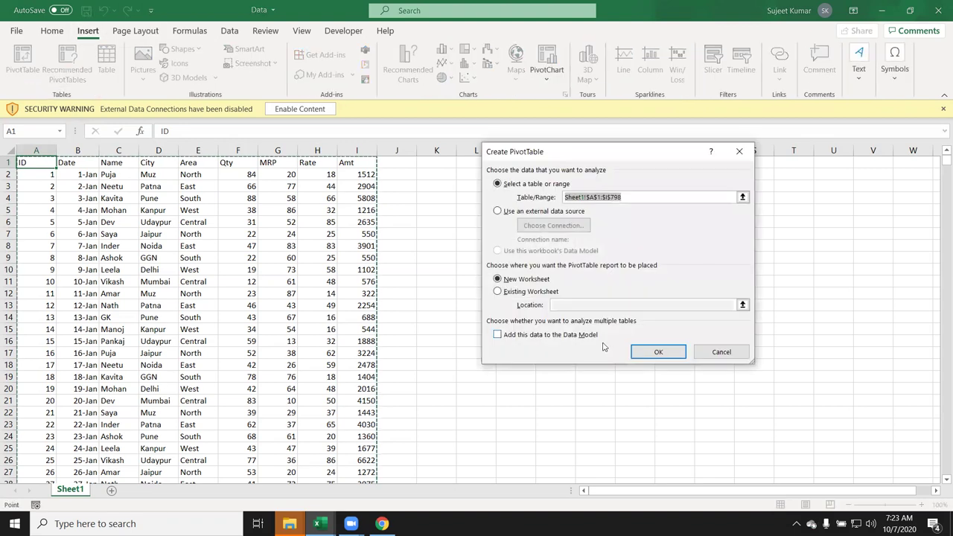
{"action": "left_click", "coordinate": [659, 353]}
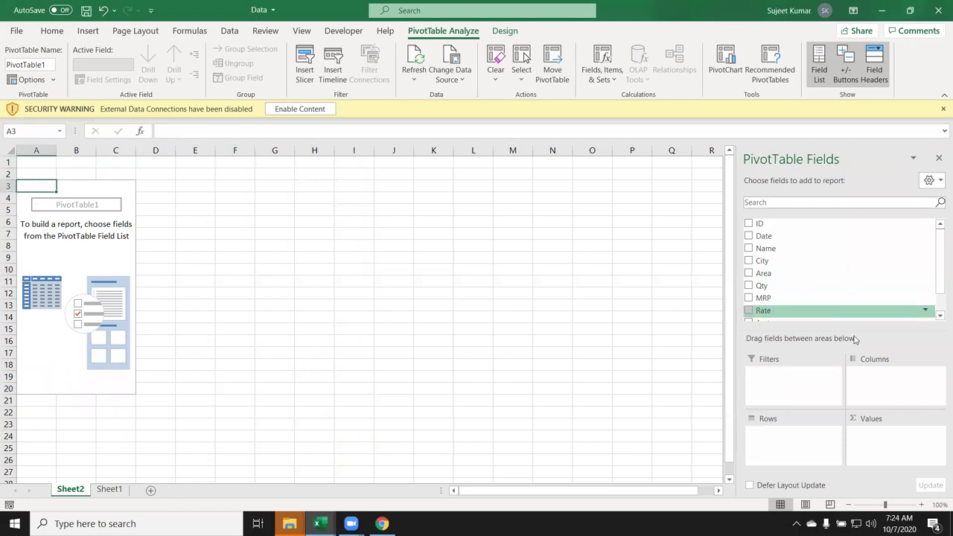
Step: Put Area in Columns, City in Rows and Sum of Qty in Values
{"action": "left_click_drag", "start_coordinate": [766, 274], "coordinate": [864, 383]}
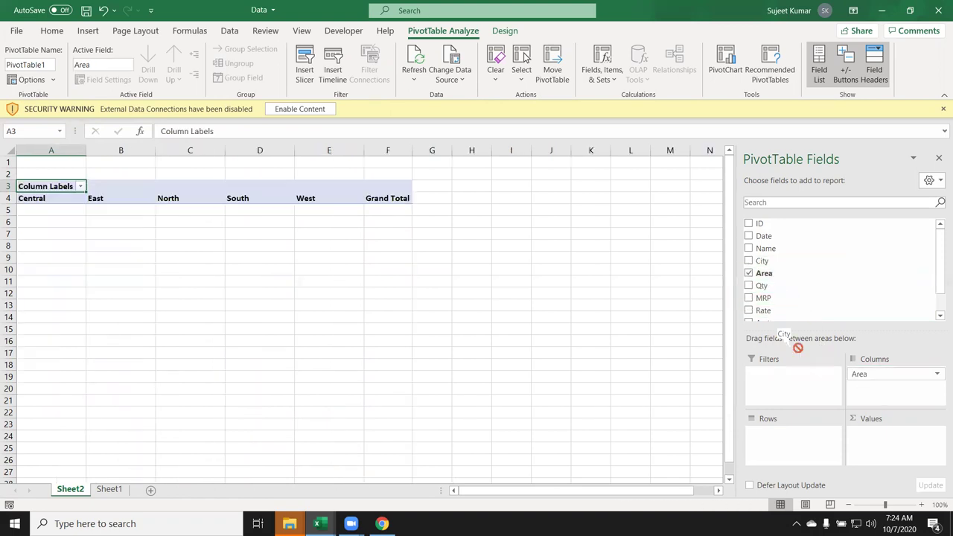
{"action": "left_click_drag", "start_coordinate": [777, 265], "coordinate": [784, 436]}
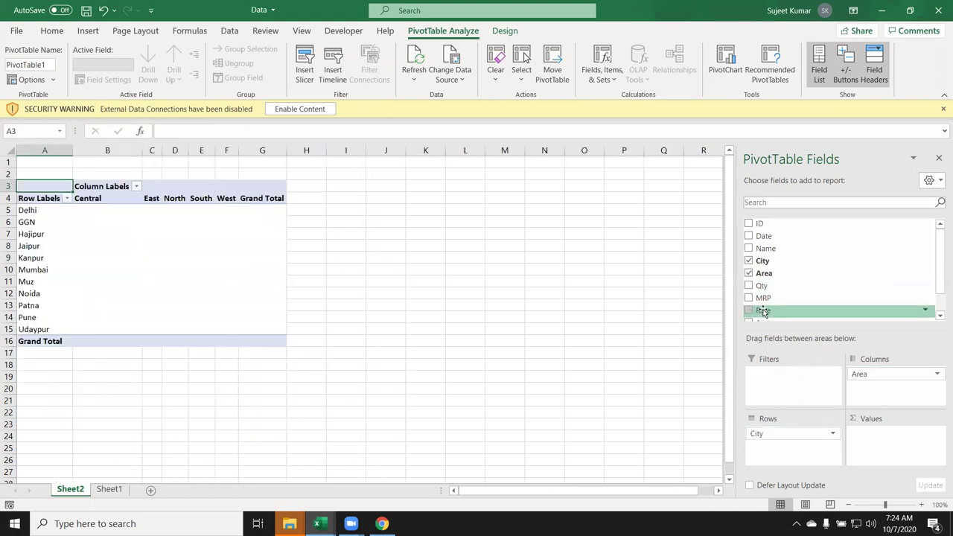
{"action": "left_click_drag", "start_coordinate": [761, 286], "coordinate": [874, 446]}
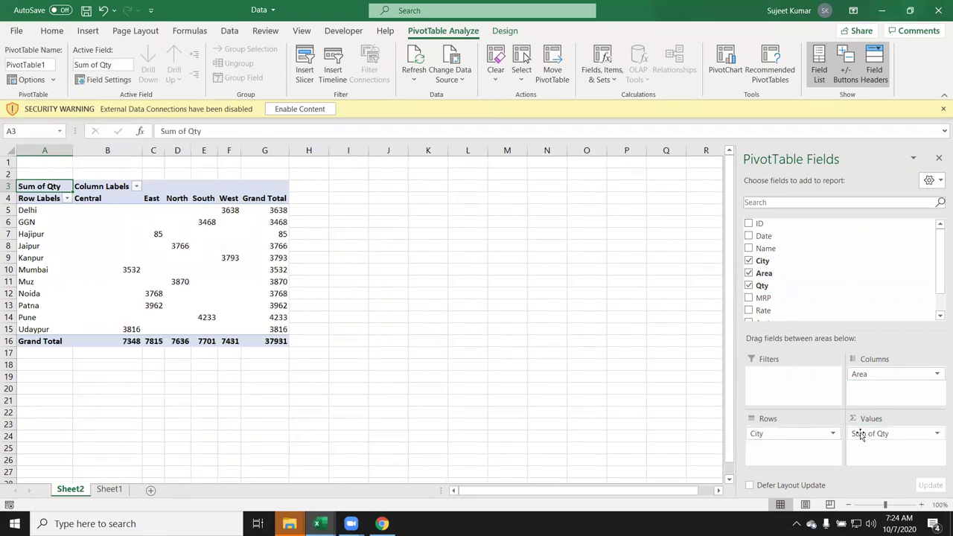
{"action": "left_click", "coordinate": [87, 31]}
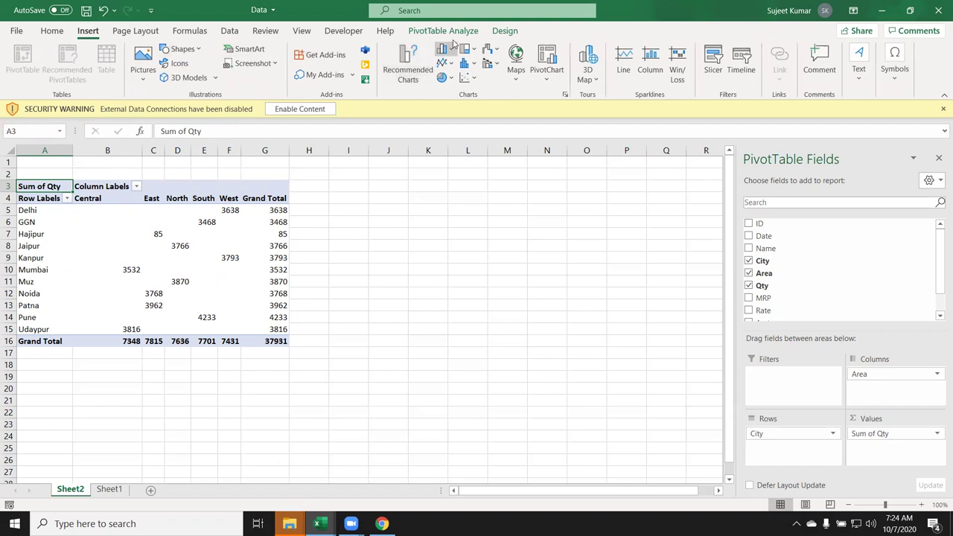
Step: Insert a clustered column PivotChart, move it beside the table and apply the dark chart style
{"action": "left_click", "coordinate": [447, 63]}
{"action": "left_click", "coordinate": [452, 50]}
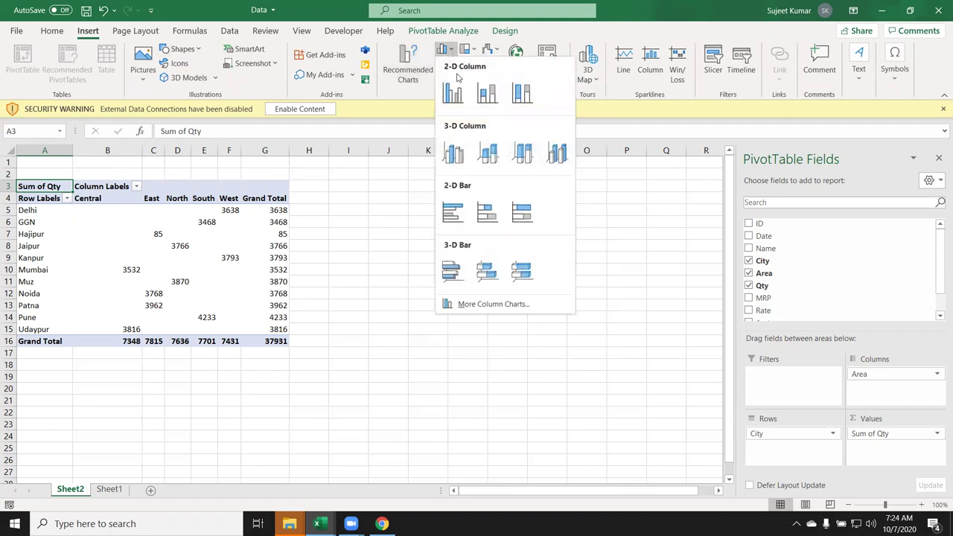
{"action": "left_click", "coordinate": [453, 93]}
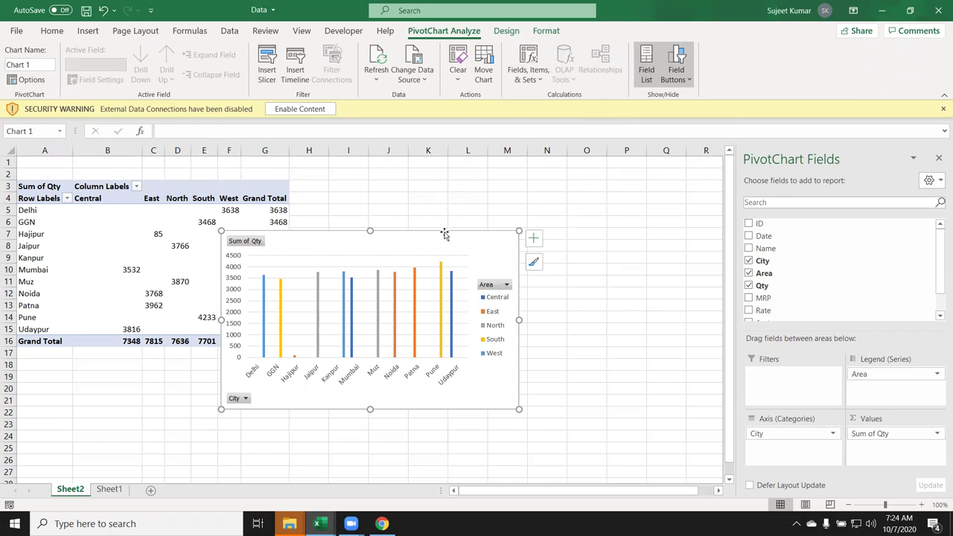
{"action": "left_click_drag", "start_coordinate": [444, 234], "coordinate": [523, 187]}
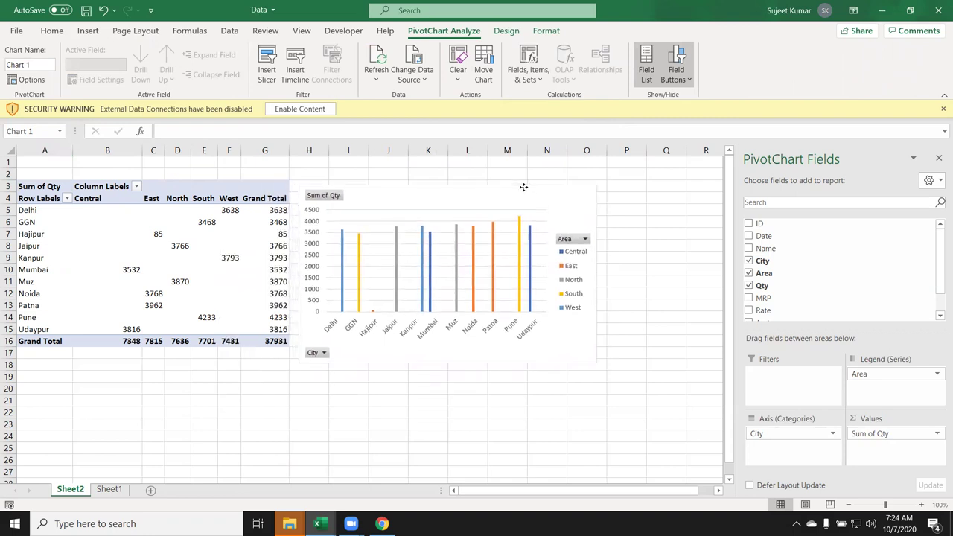
{"action": "left_click", "coordinate": [507, 31]}
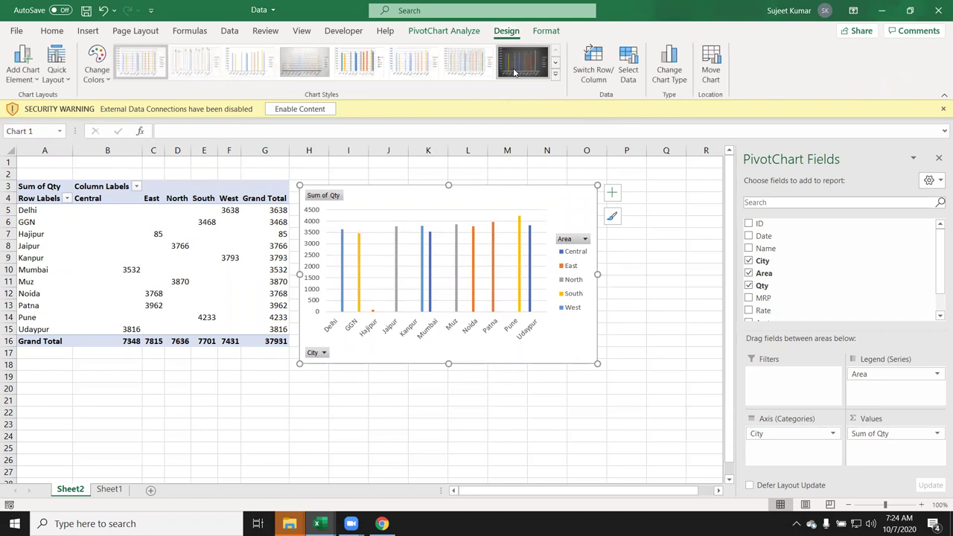
{"action": "left_click", "coordinate": [514, 69]}
Step: Apply the dark Medium PivotTable style so header and total rows turn black
{"action": "left_click", "coordinate": [183, 269]}
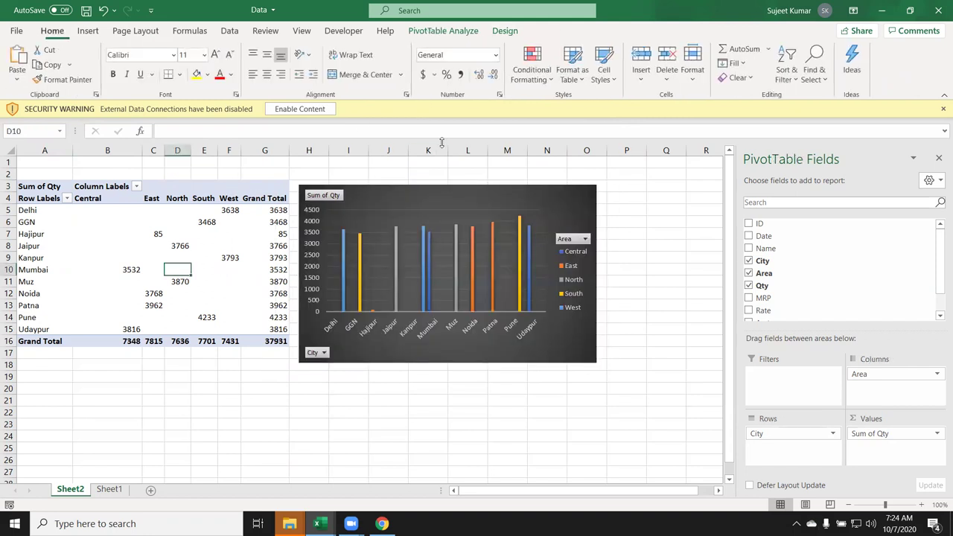
{"action": "left_click", "coordinate": [505, 30]}
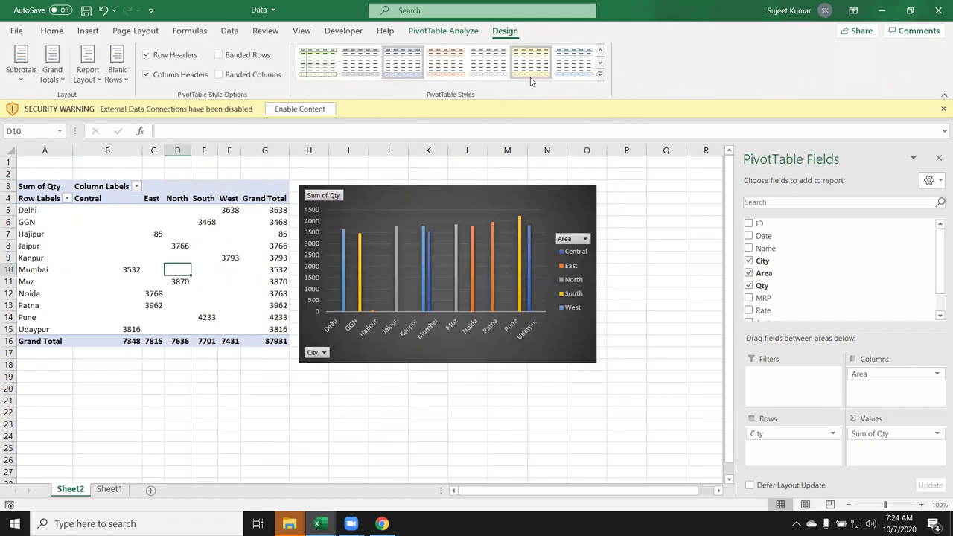
{"action": "left_click", "coordinate": [599, 75]}
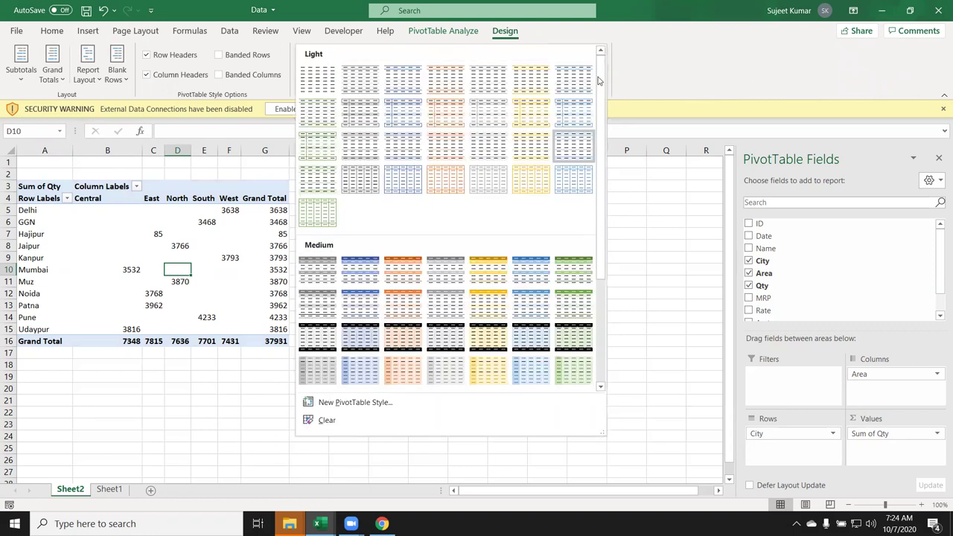
{"action": "left_click", "coordinate": [324, 345]}
{"action": "left_click", "coordinate": [210, 386]}
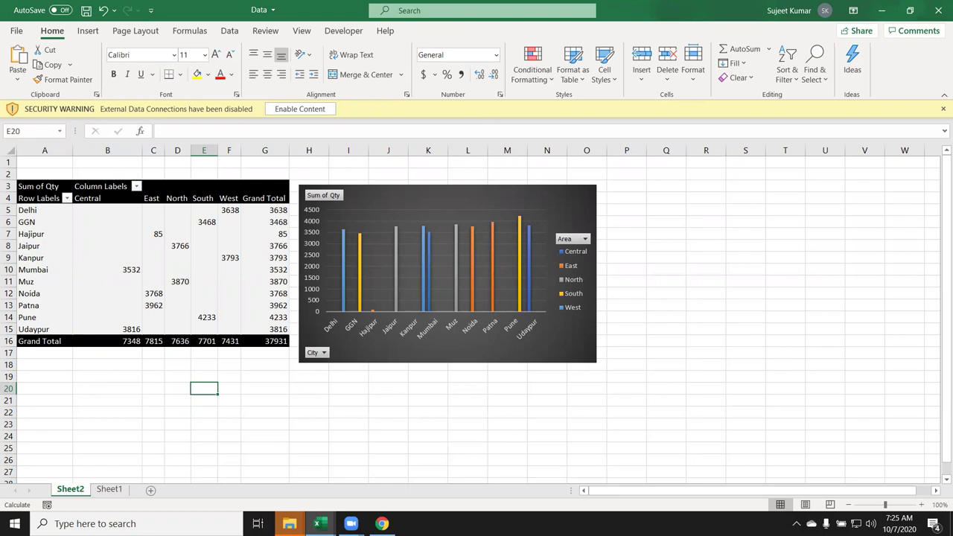
Step: Add Name as a report filter and filter the PivotTable to one person
{"action": "key", "text": "alt+Tab"}
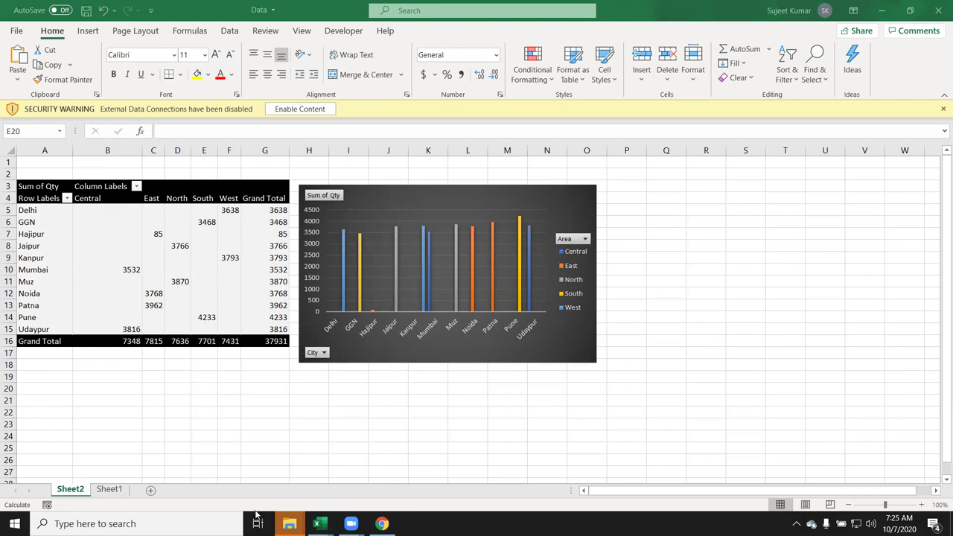
{"action": "left_click", "coordinate": [229, 235]}
{"action": "left_click_drag", "start_coordinate": [844, 249], "coordinate": [805, 366]}
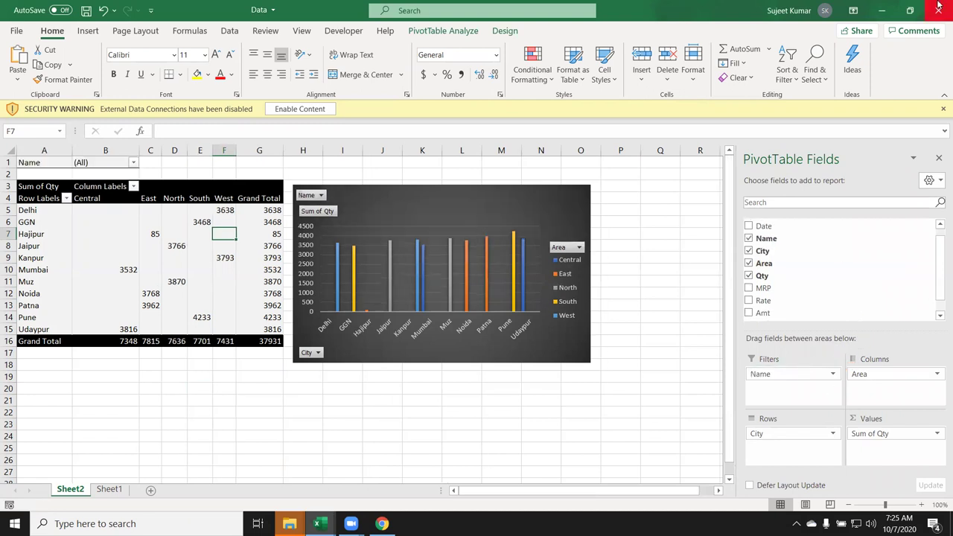
{"action": "left_click", "coordinate": [133, 163]}
{"action": "left_click", "coordinate": [26, 202]}
{"action": "left_click", "coordinate": [73, 321]}
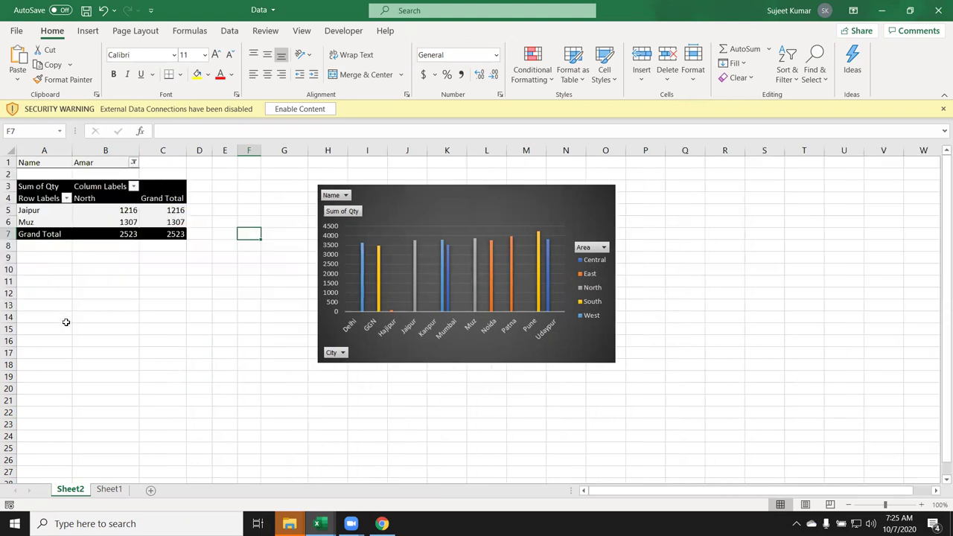
Step: Switch the Name filter to a different person, then minimize Excel to the desktop
{"action": "left_click", "coordinate": [134, 162]}
{"action": "left_click", "coordinate": [26, 224]}
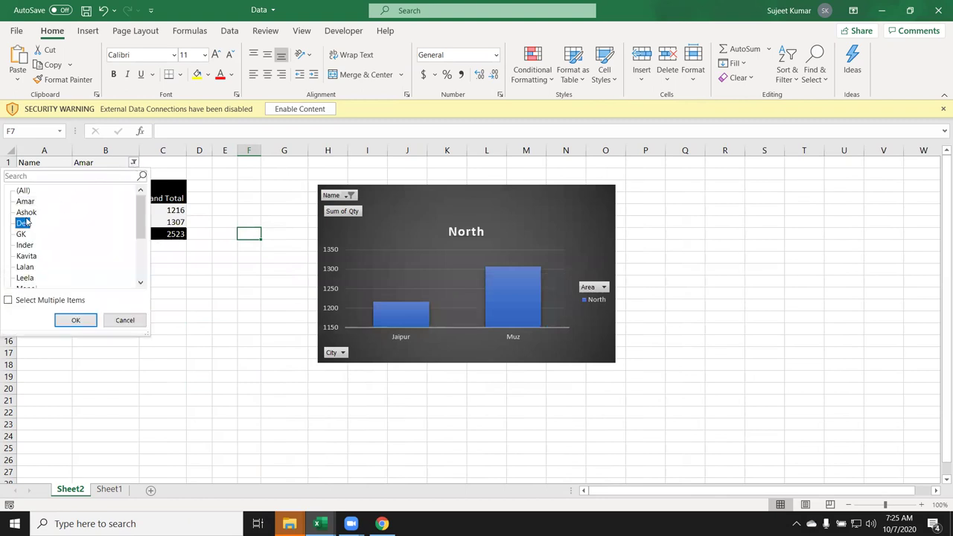
{"action": "left_click", "coordinate": [74, 321]}
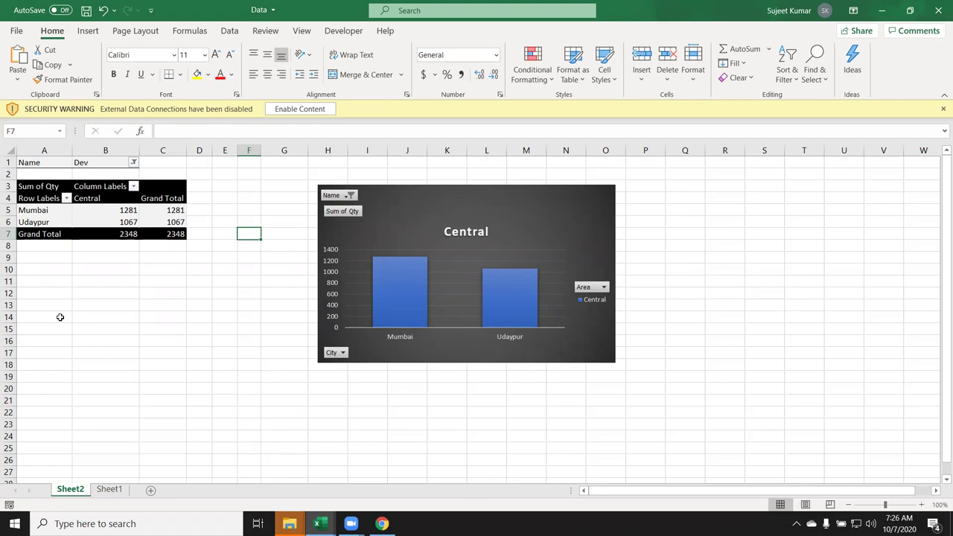
{"action": "key", "text": "super+d"}
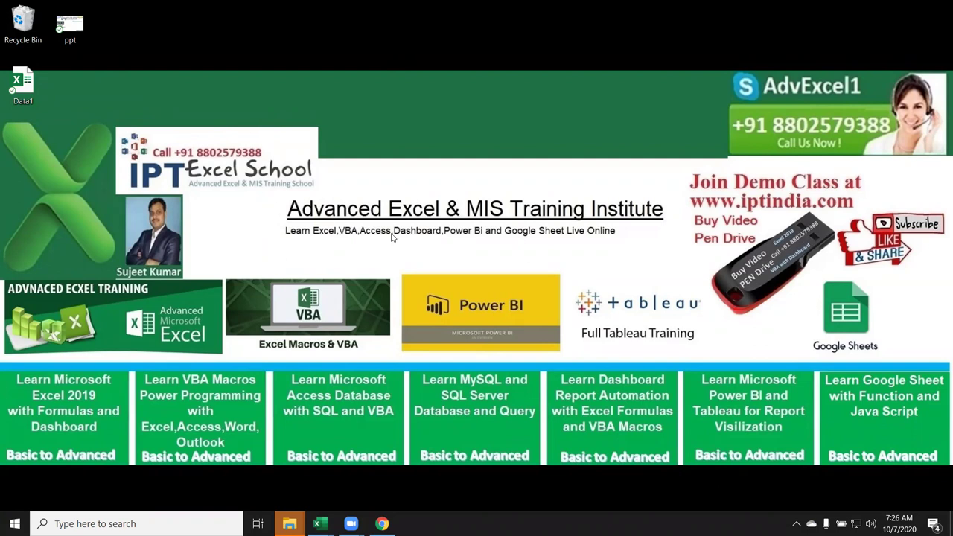
{"action": "left_click_drag", "start_coordinate": [409, 298], "coordinate": [576, 336]}
Step: Restore the Book1 - Excel window from its taskbar thumbnail
{"action": "mouse_move", "coordinate": [320, 523]}
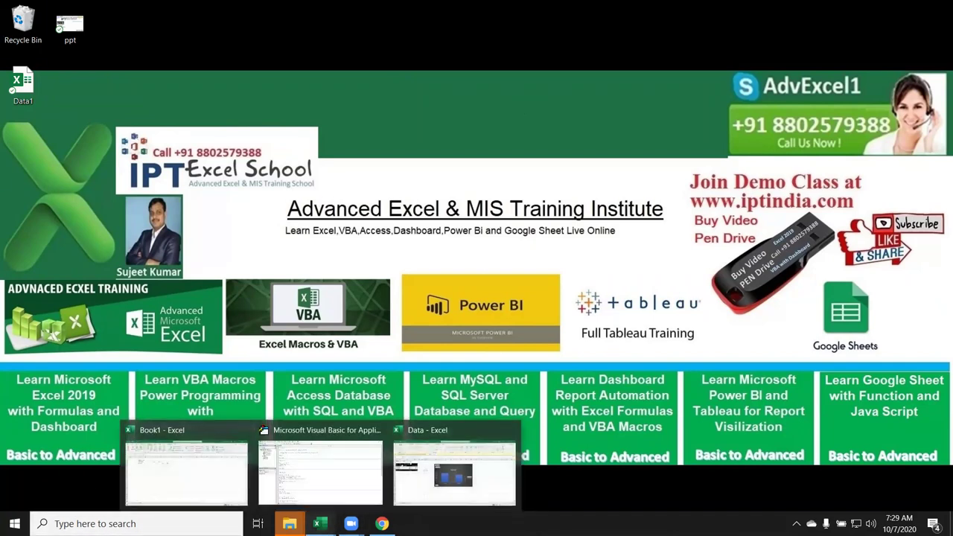
{"action": "left_click", "coordinate": [205, 478]}
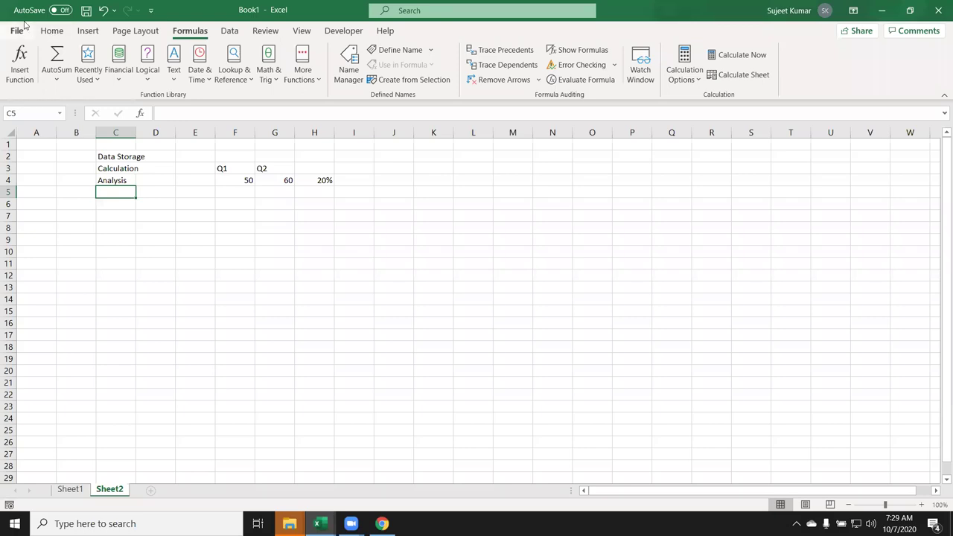